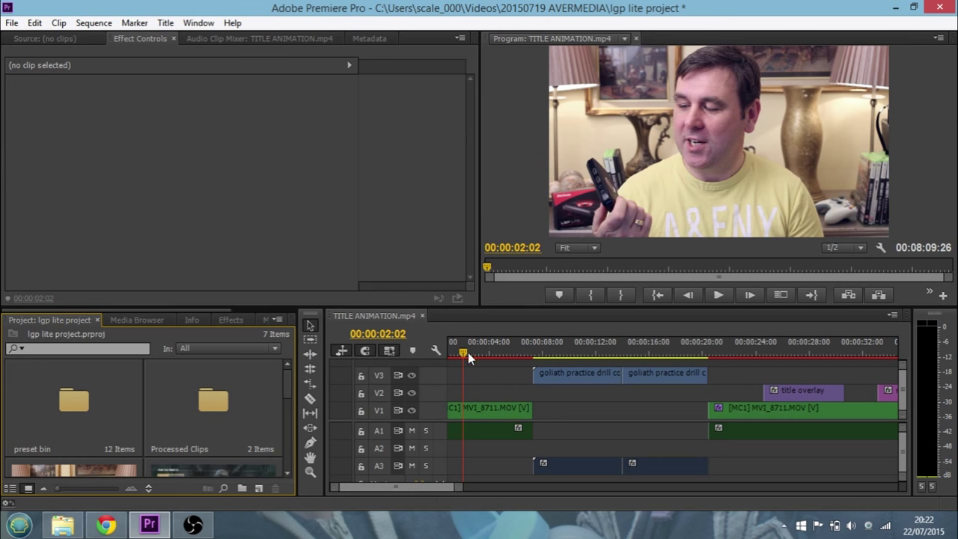
Scrub through the sequence and preview the lower-third name title overlay
left_click_drag(461, 349, 723, 351)
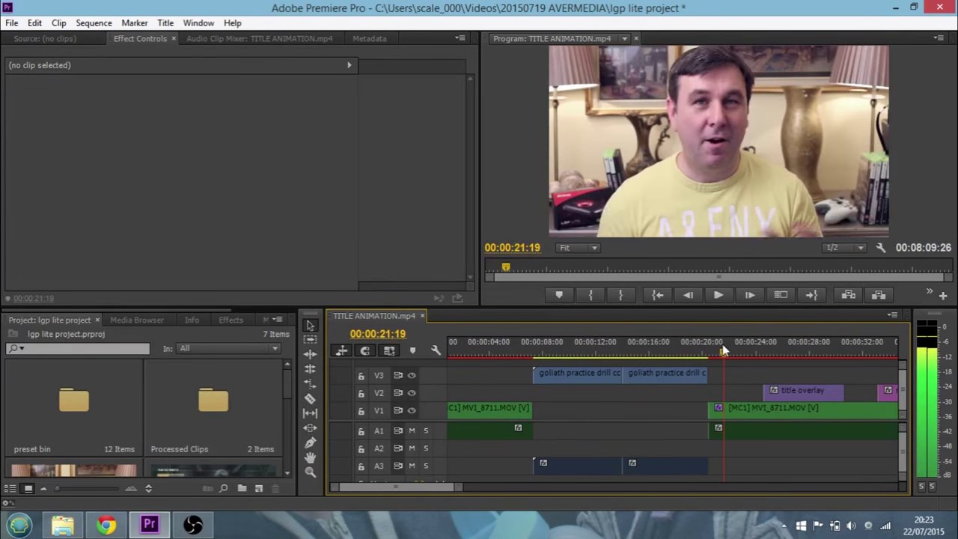
left_click(803, 352)
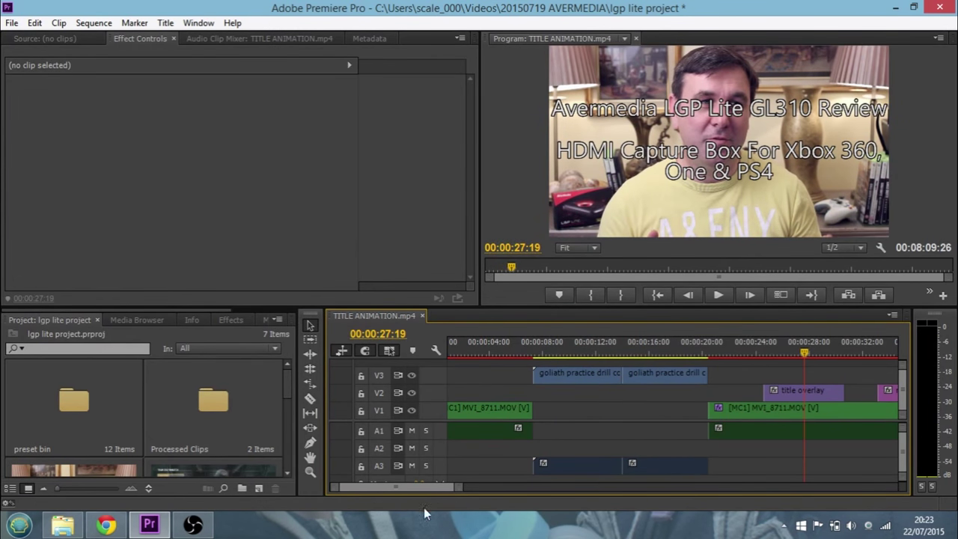
scroll(422, 488, "down", 1)
scroll(423, 488, "down", 5)
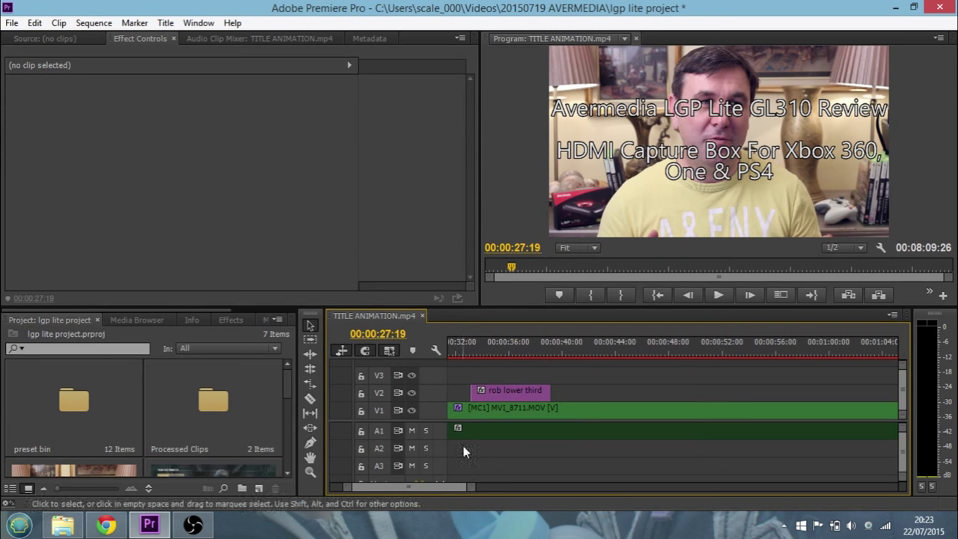
left_click(513, 353)
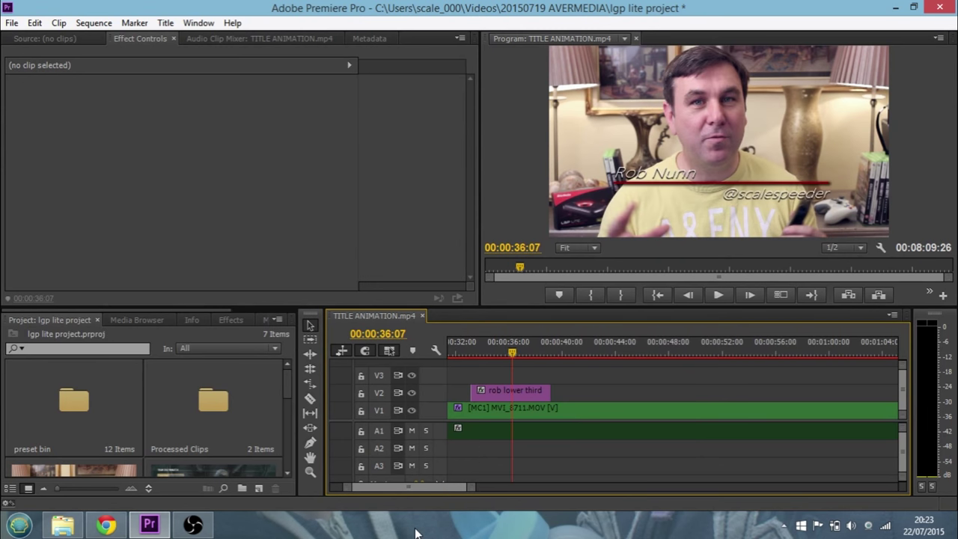
scroll(440, 488, "down", 12)
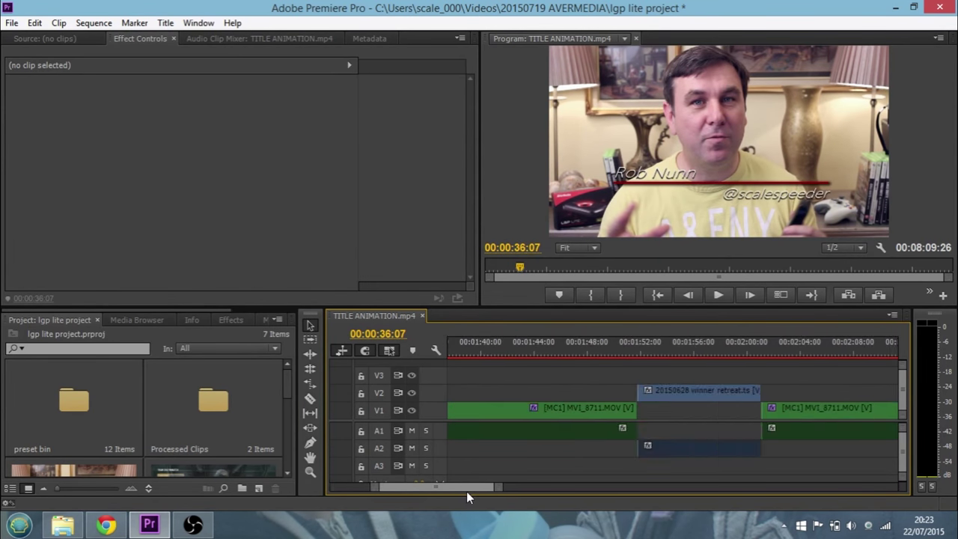
left_click_drag(554, 354, 699, 369)
left_click_drag(456, 485, 372, 491)
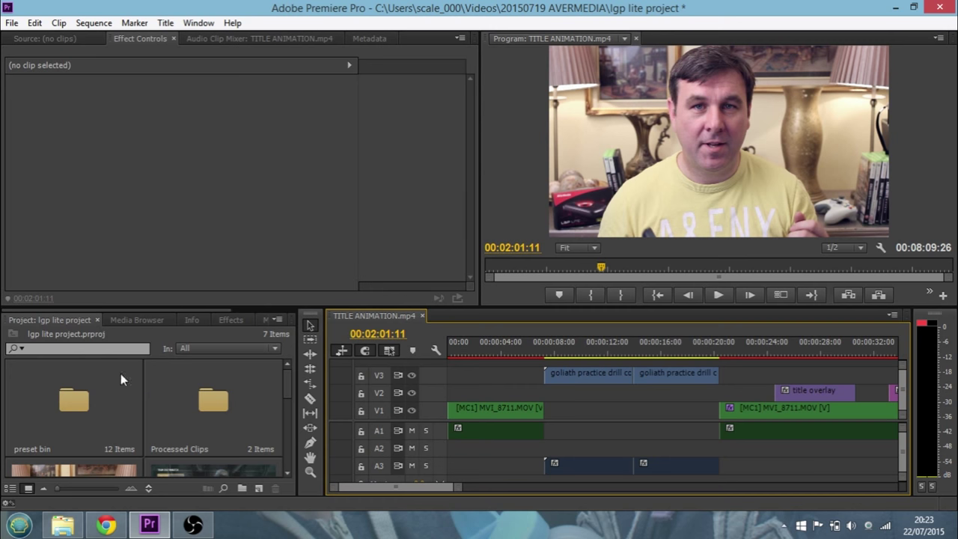
In Effects, set Video Transitions > Dissolve > Dip to Black as the default transition
left_click(231, 320)
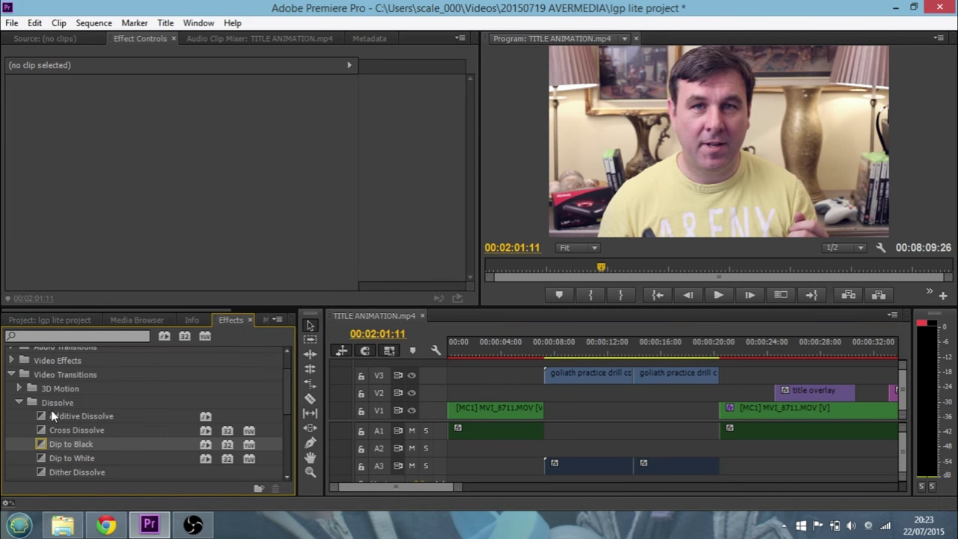
left_click(19, 403)
left_click(9, 374)
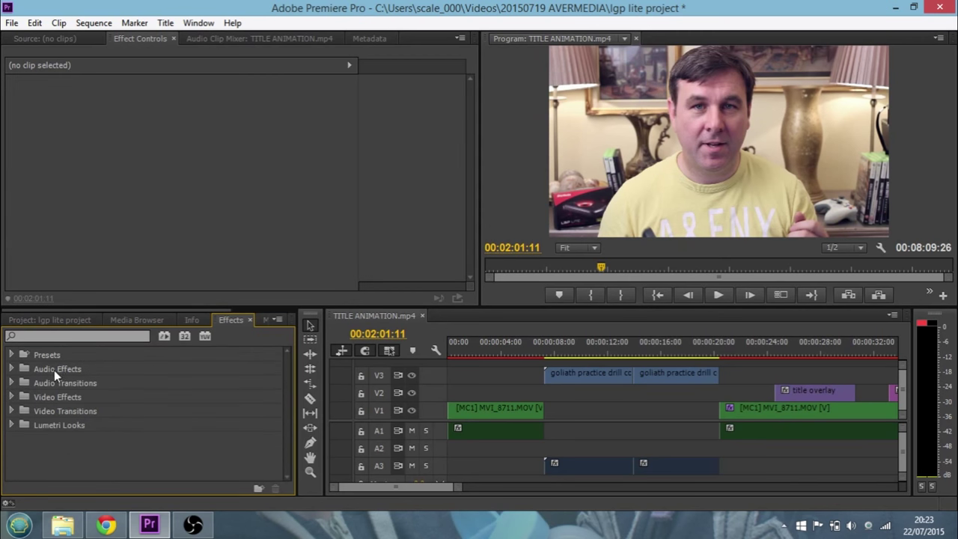
left_click(12, 411)
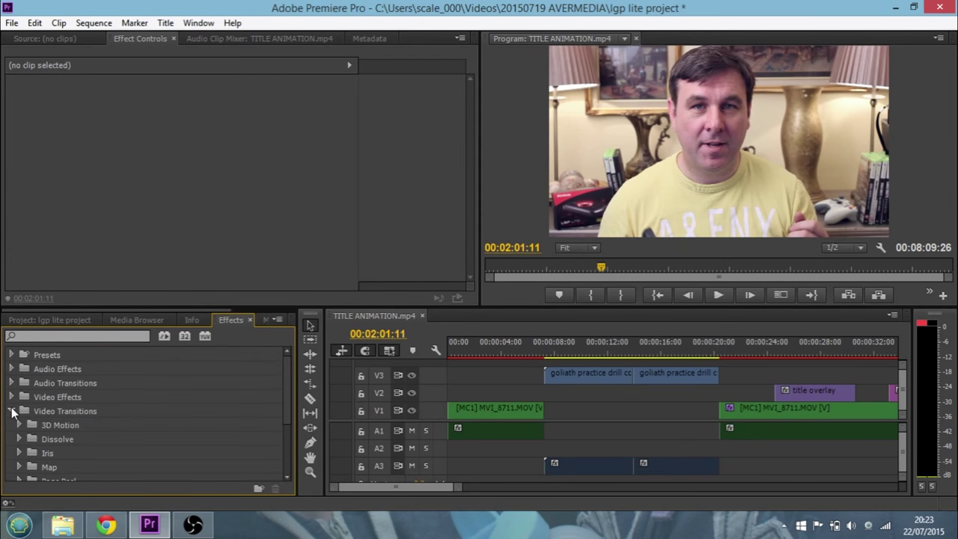
left_click(19, 439)
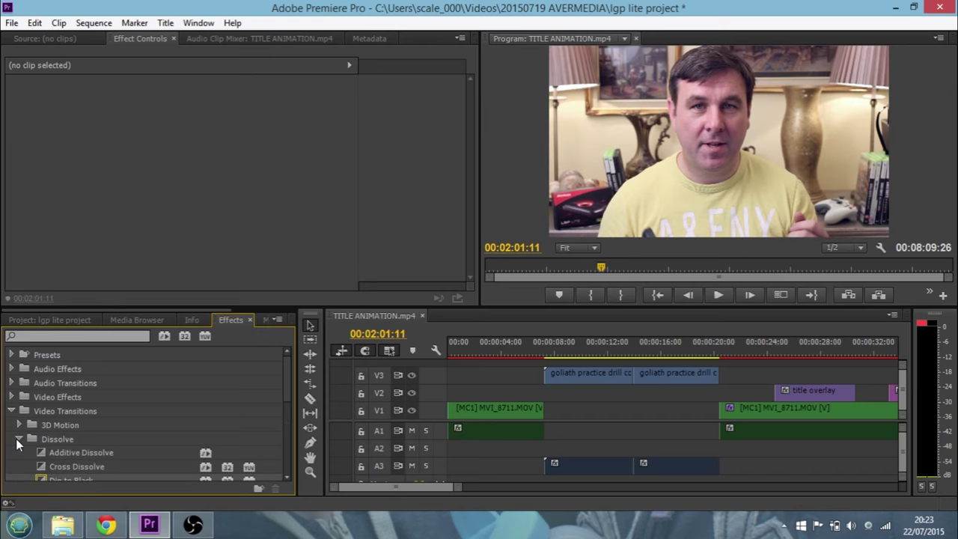
scroll(291, 392, "down", 2)
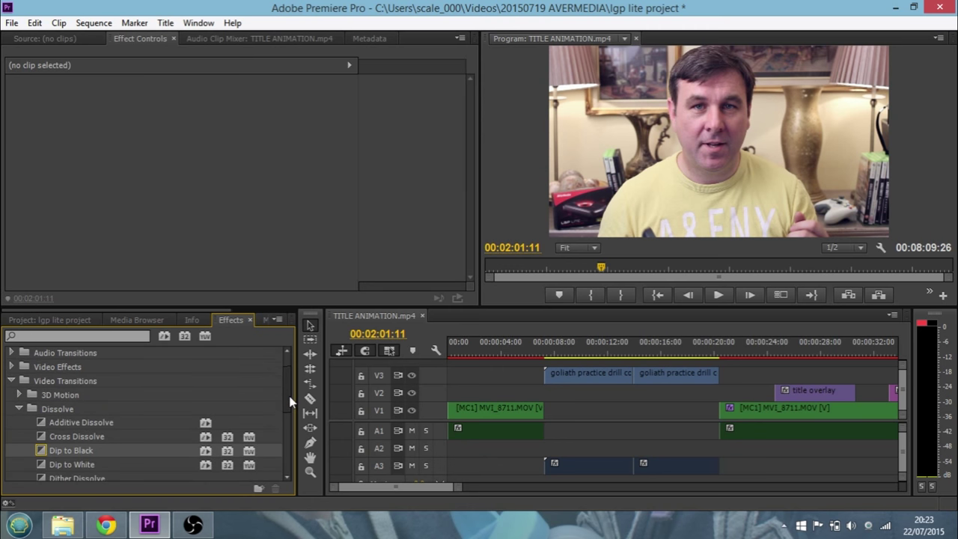
right_click(45, 450)
left_click(80, 465)
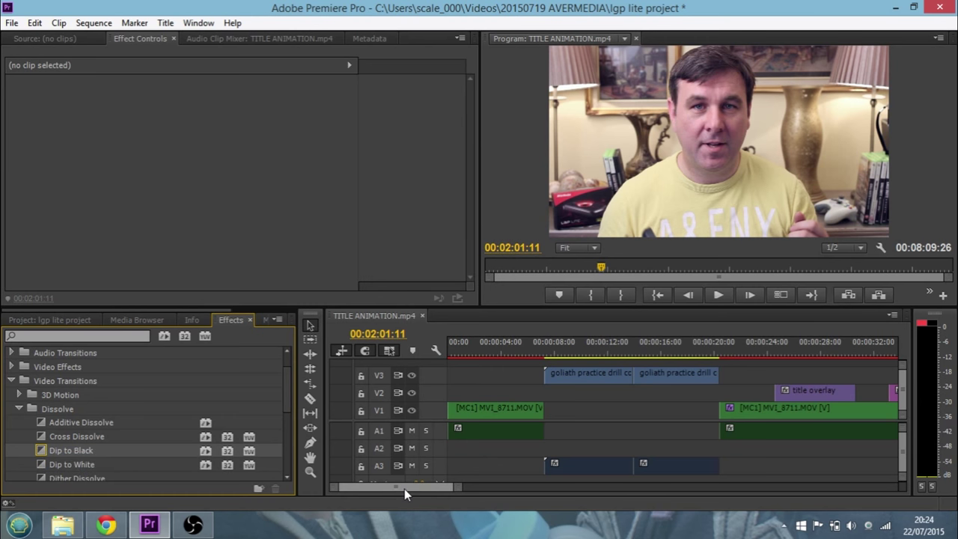
Apply default transitions at the edit point ending the first talking-head clip and play it back
left_click(532, 349)
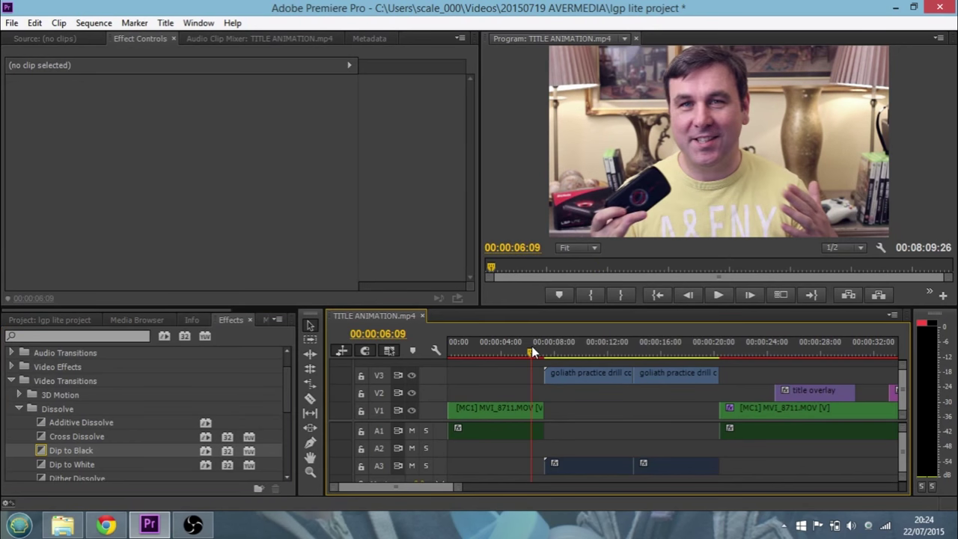
mouse_move(531, 349)
left_mouse_down()
mouse_move(555, 348)
mouse_move(522, 352)
left_mouse_up()
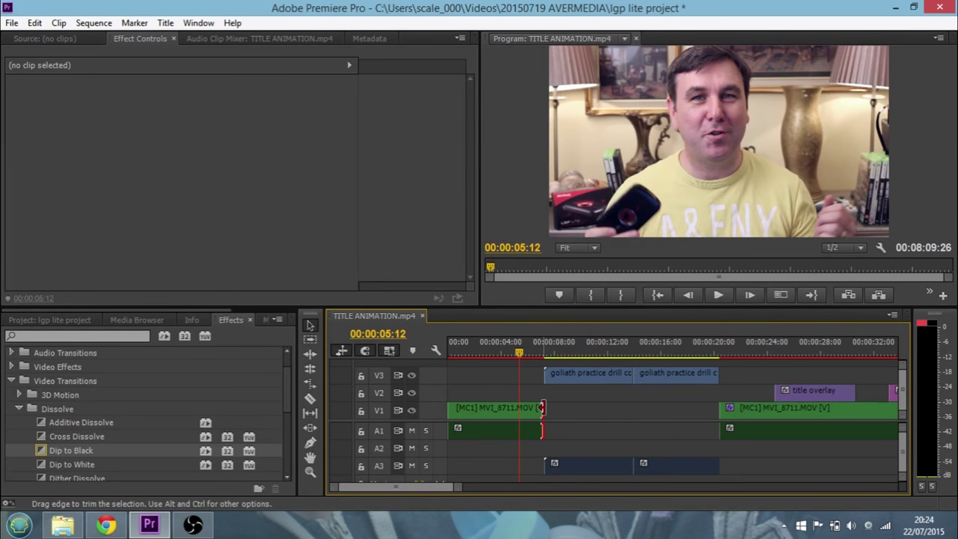
left_click_drag(542, 408, 542, 408)
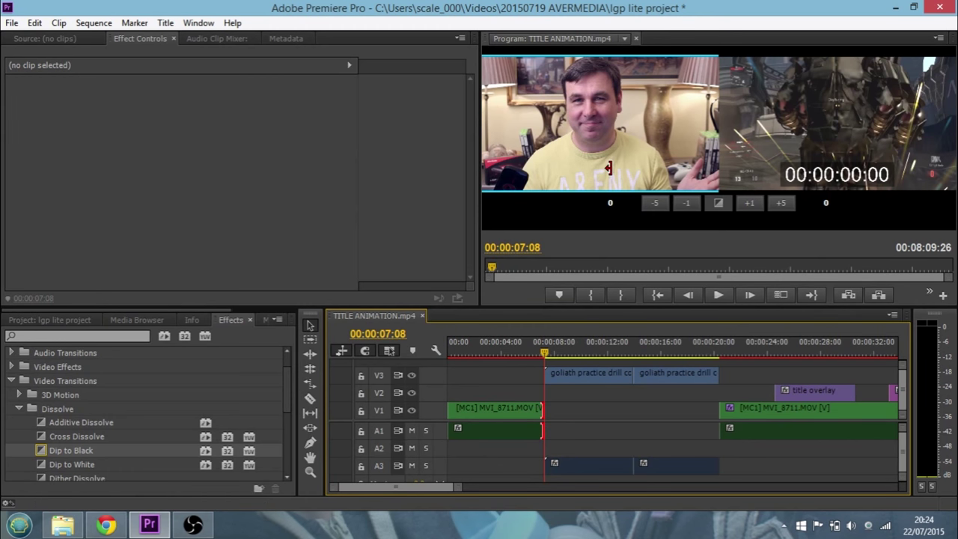
left_click(721, 204)
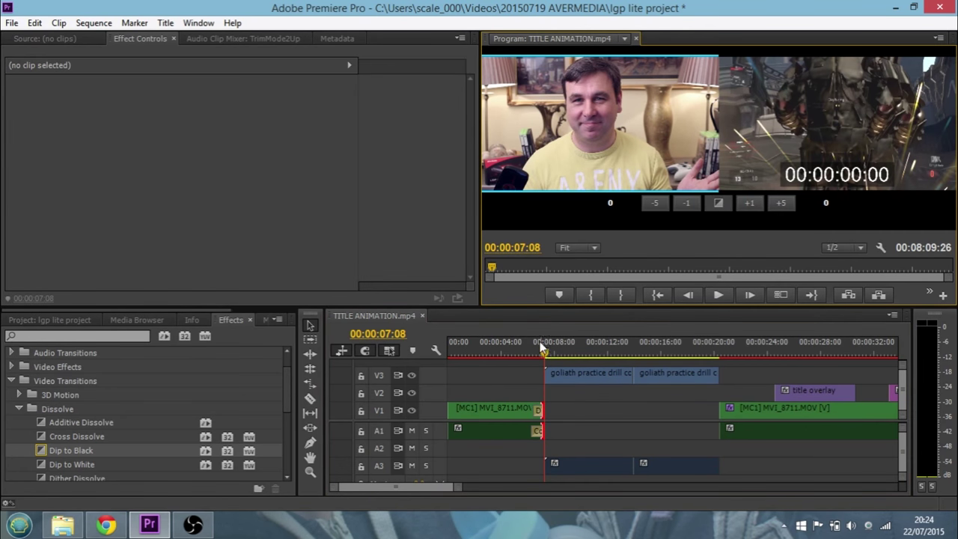
left_click_drag(545, 355, 528, 352)
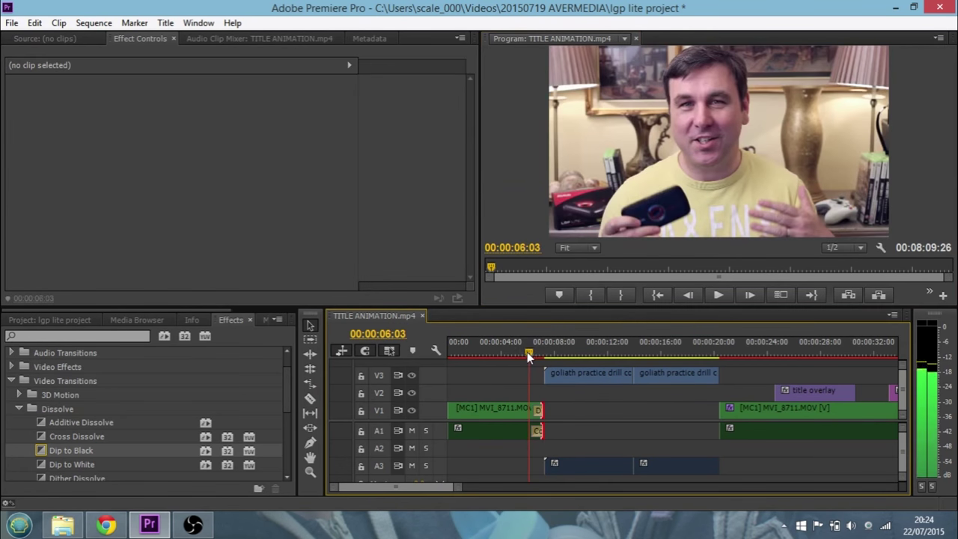
left_click(716, 295)
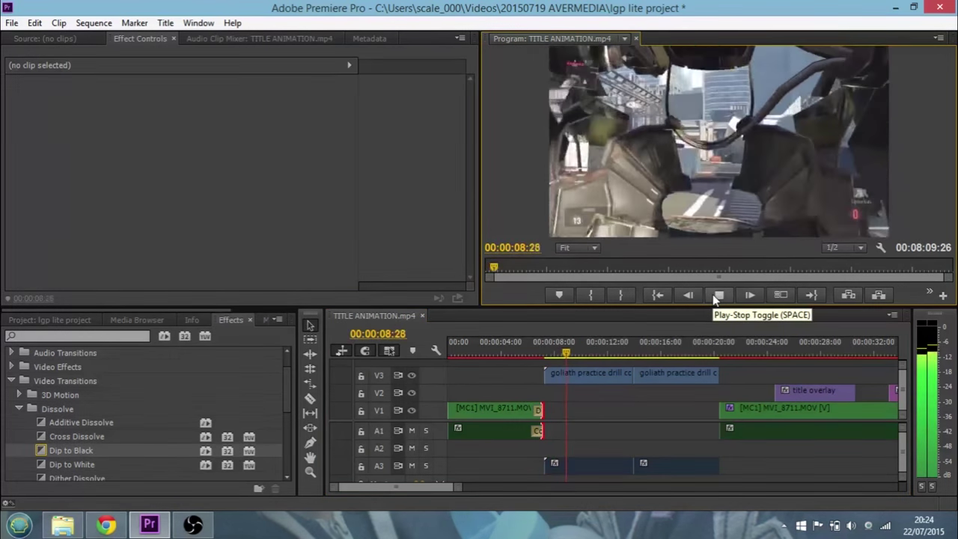
left_click(716, 295)
Apply default transitions at the goliath clips' start edit point and preview the cut
left_click(547, 376)
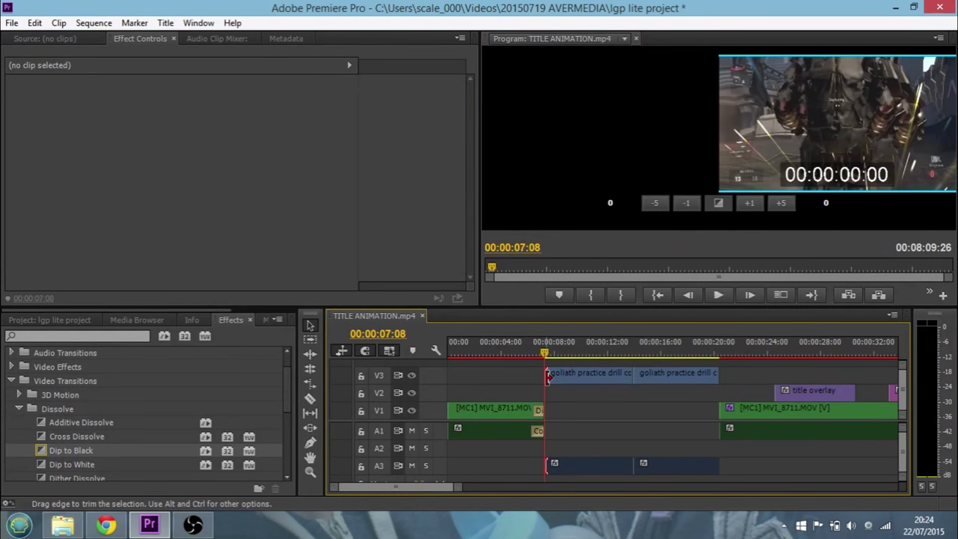
left_click(719, 202)
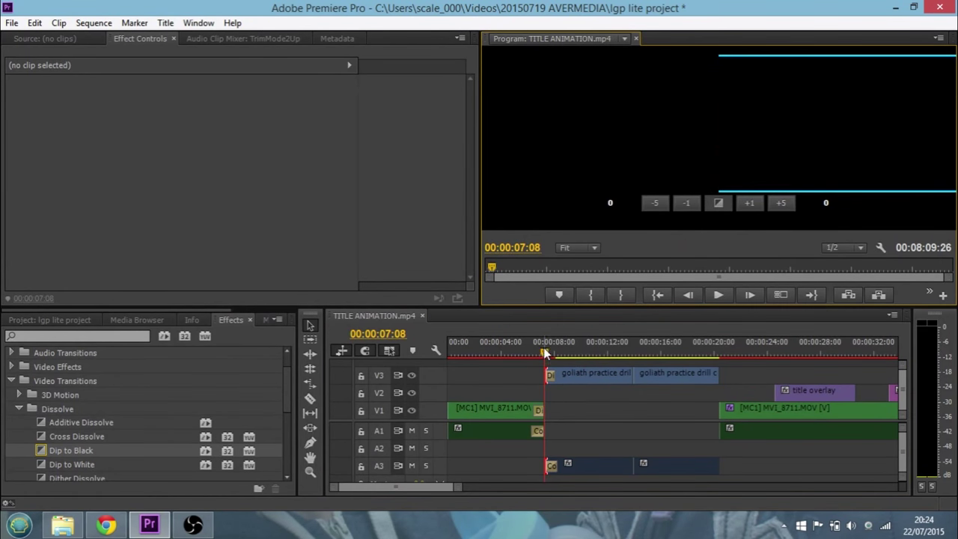
left_click_drag(545, 353, 529, 350)
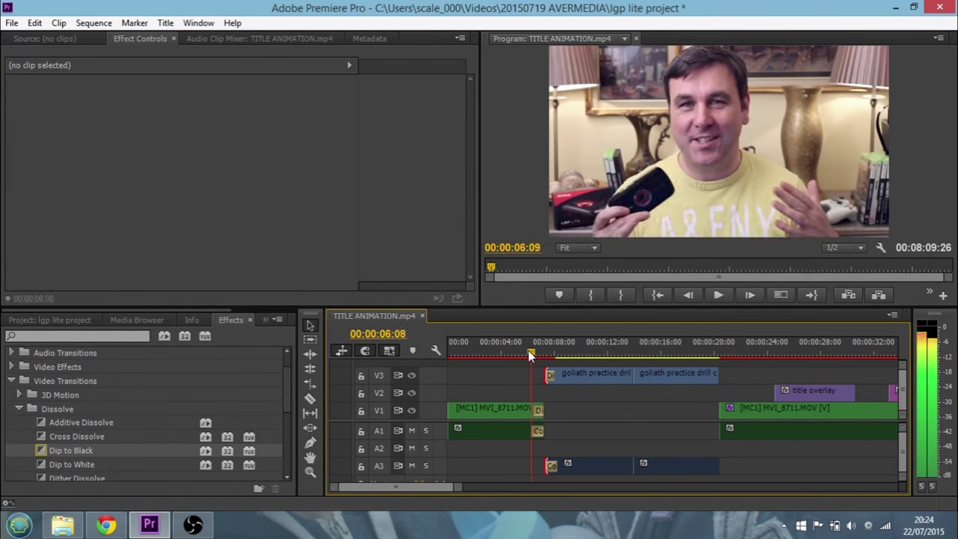
left_click(719, 295)
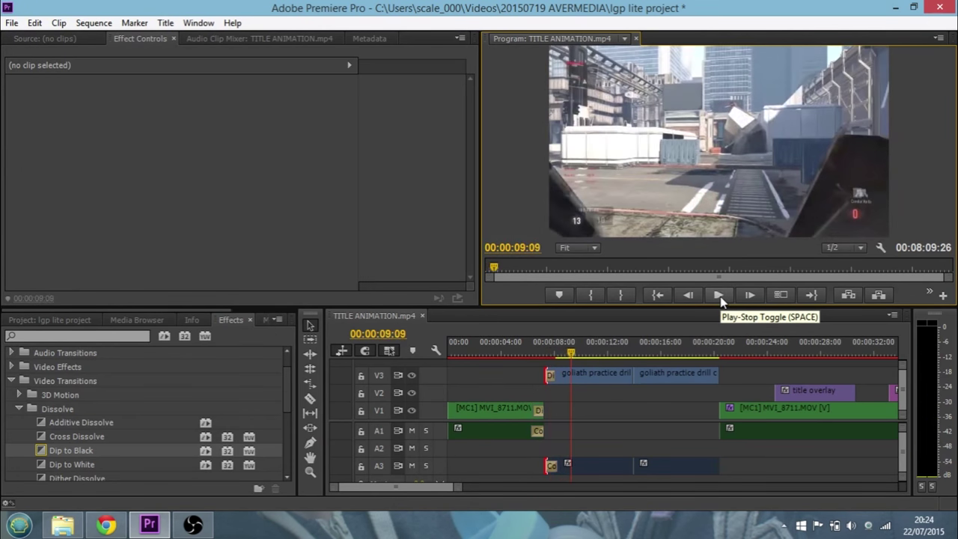
left_click(719, 296)
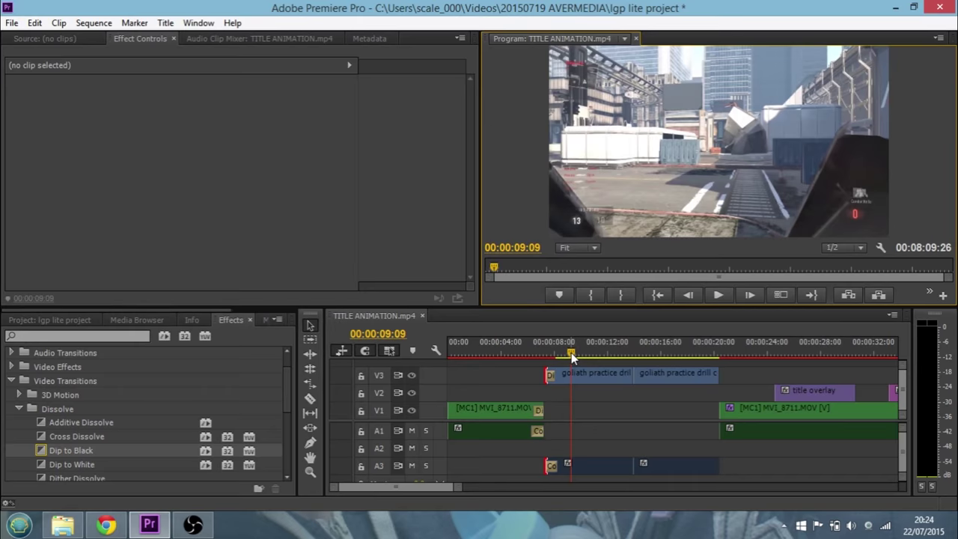
left_click_drag(571, 353, 612, 362)
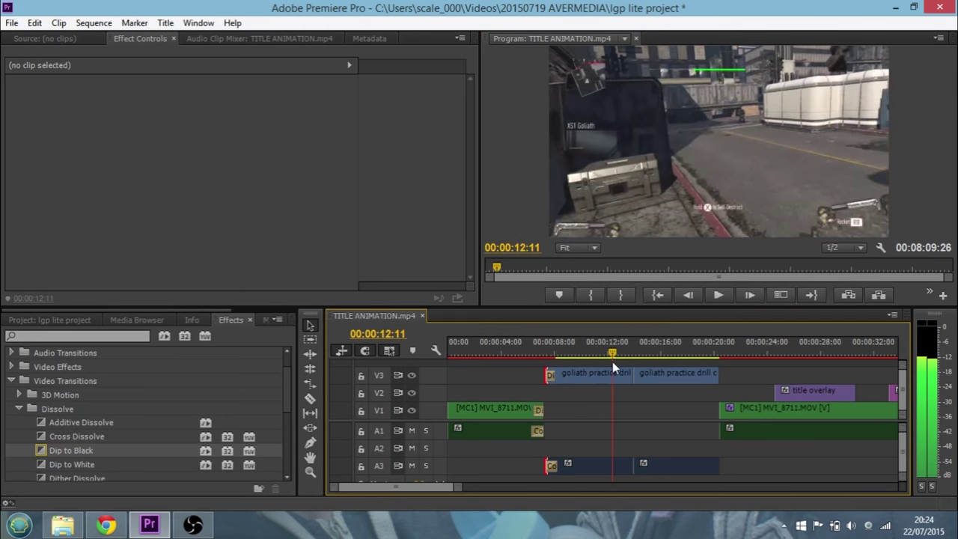
Change the V1 Dip to Black duration to 00:00:01:20 and preview it from 00:00:05:16
right_click(538, 411)
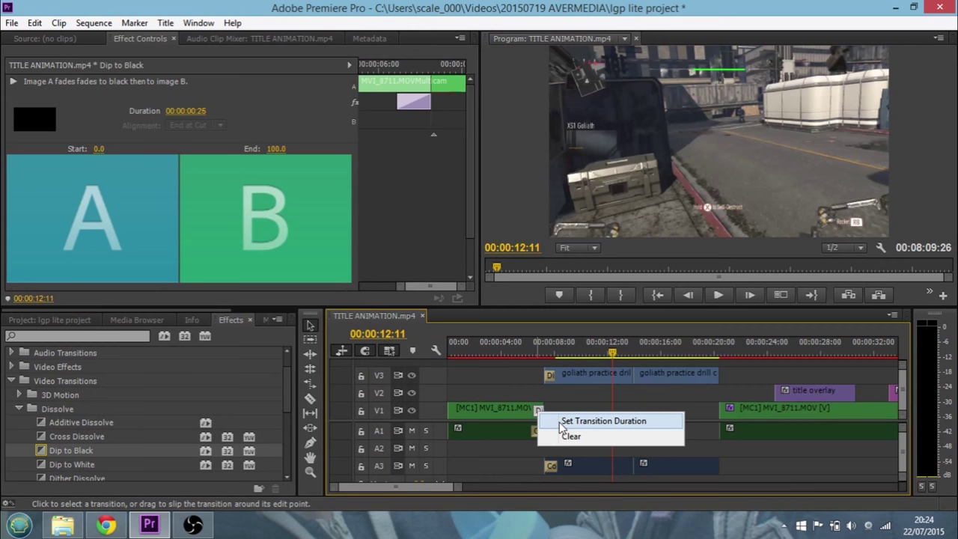
left_click(563, 422)
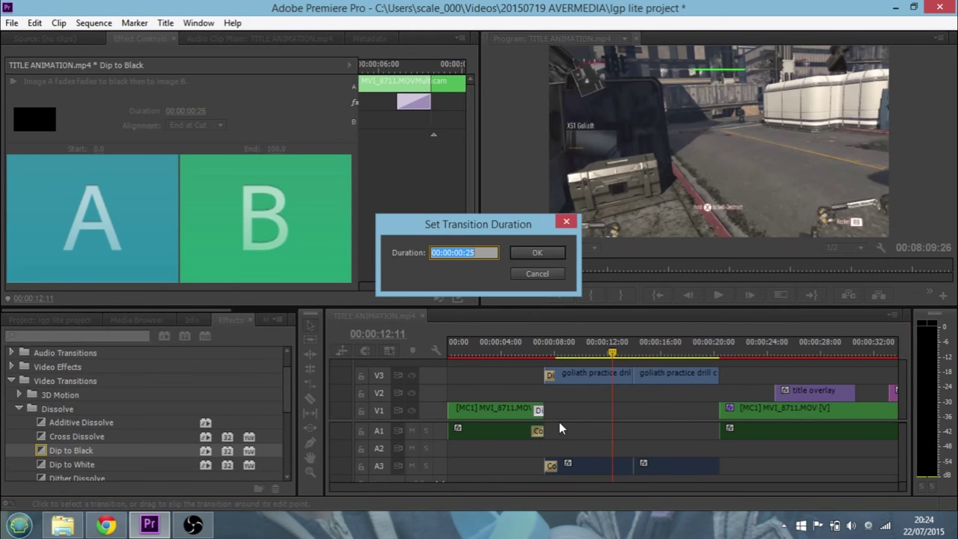
left_click(483, 252)
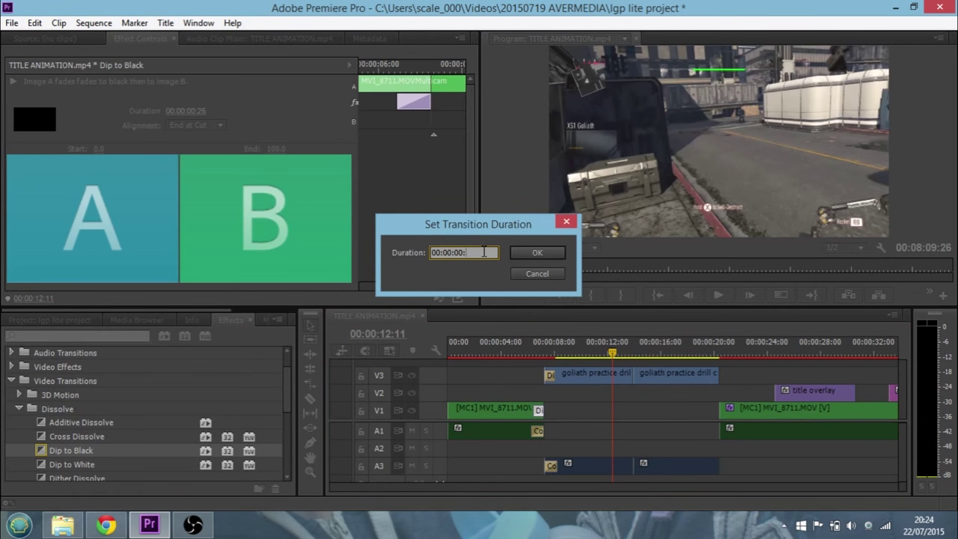
left_click(552, 253)
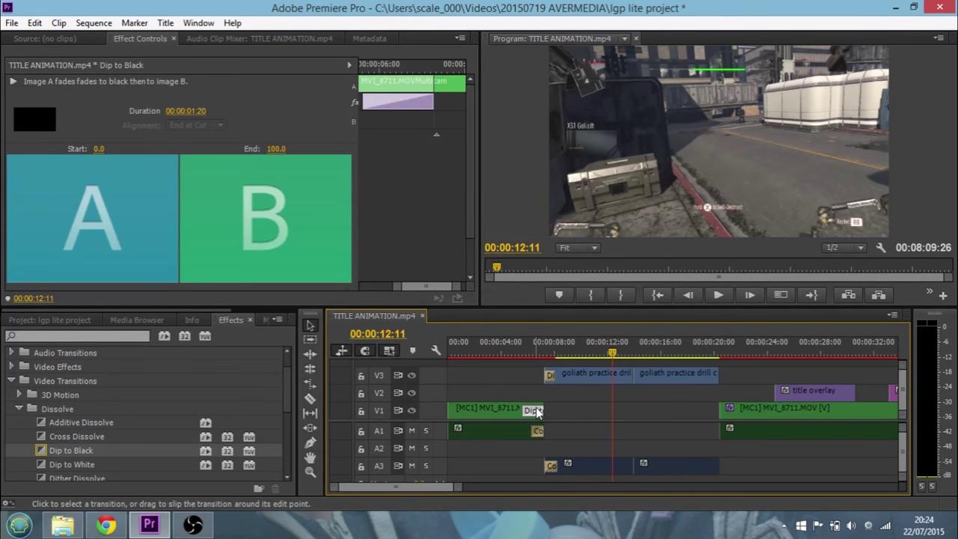
left_click(522, 348)
left_click(719, 295)
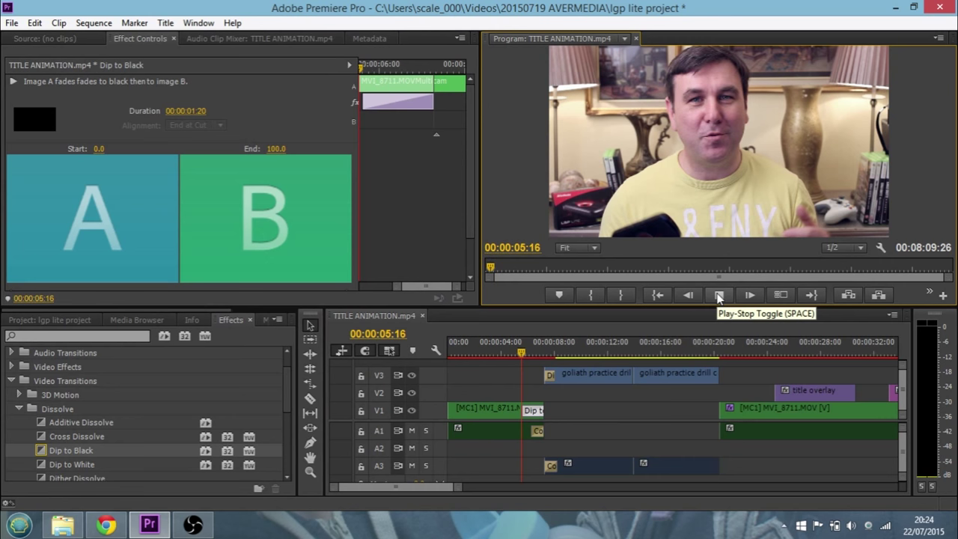
left_click(718, 296)
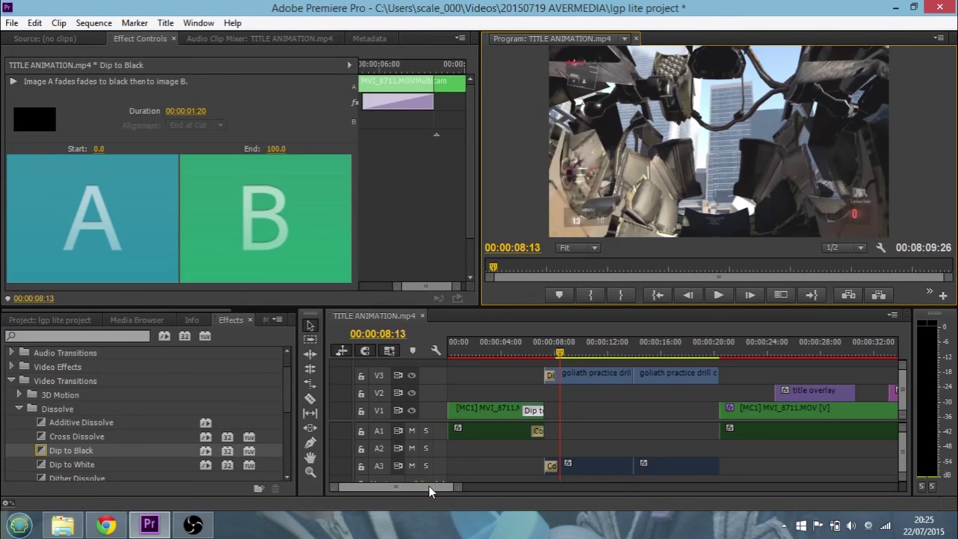
Apply default transitions to the V1 and V2/A2 edit points at 00:01:51:22
left_click_drag(429, 486, 469, 487)
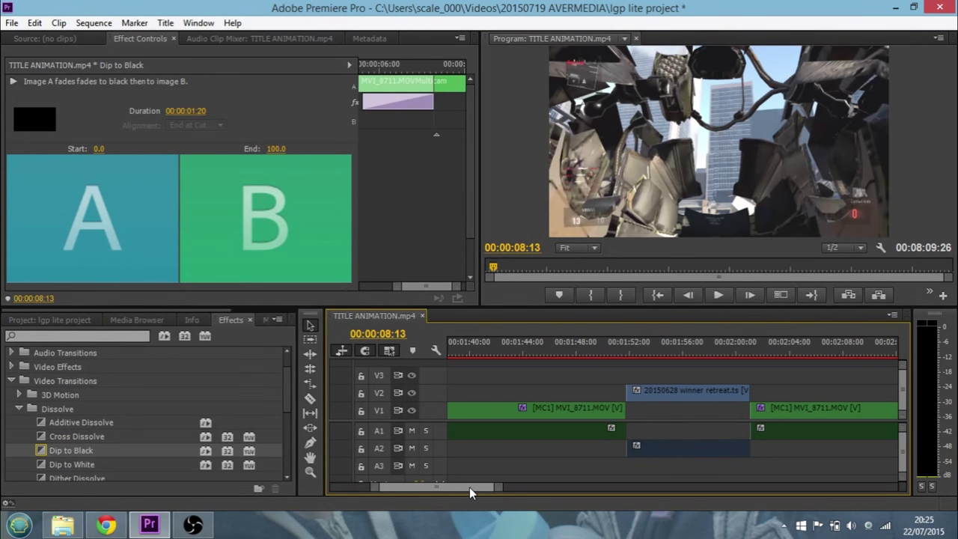
left_click(615, 347)
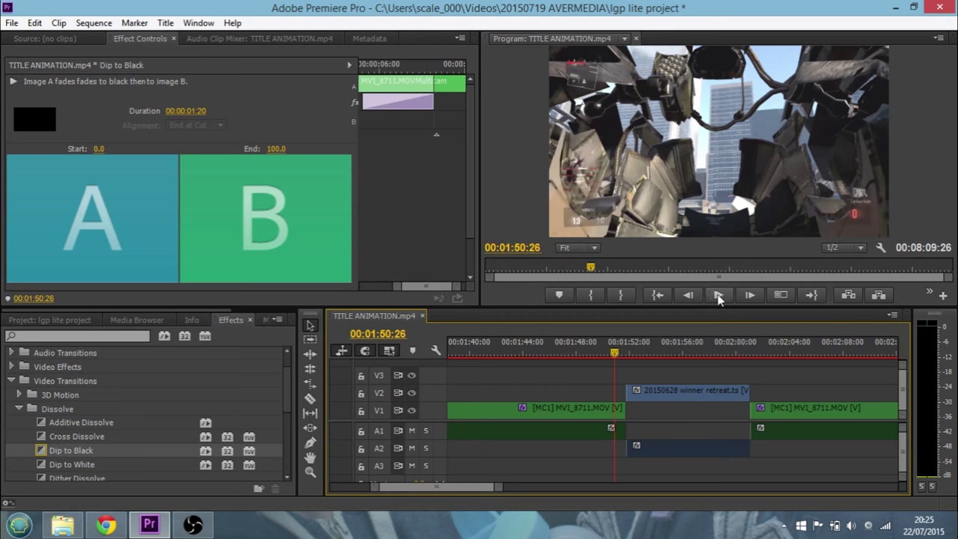
mouse_move(615, 349)
left_mouse_down()
mouse_move(631, 355)
mouse_move(612, 353)
left_mouse_up()
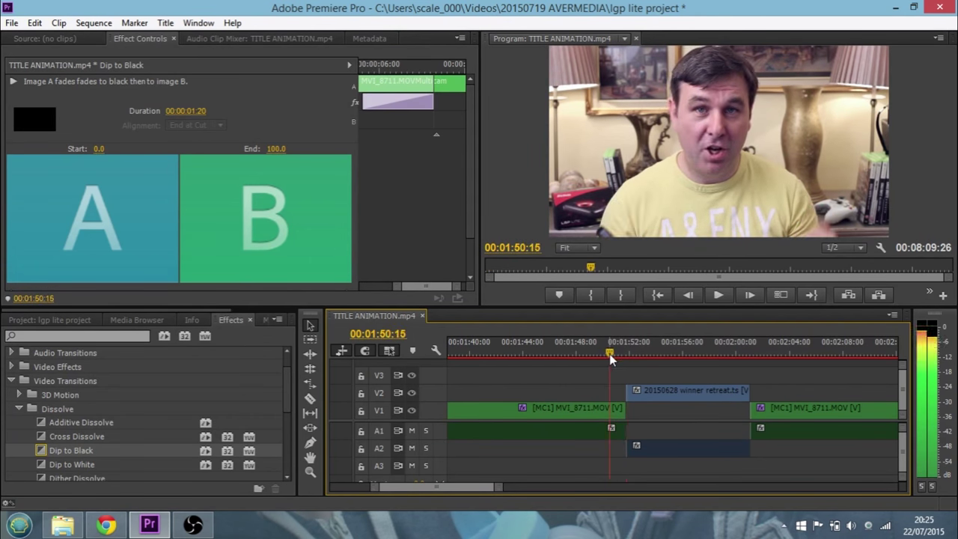
left_click(622, 408)
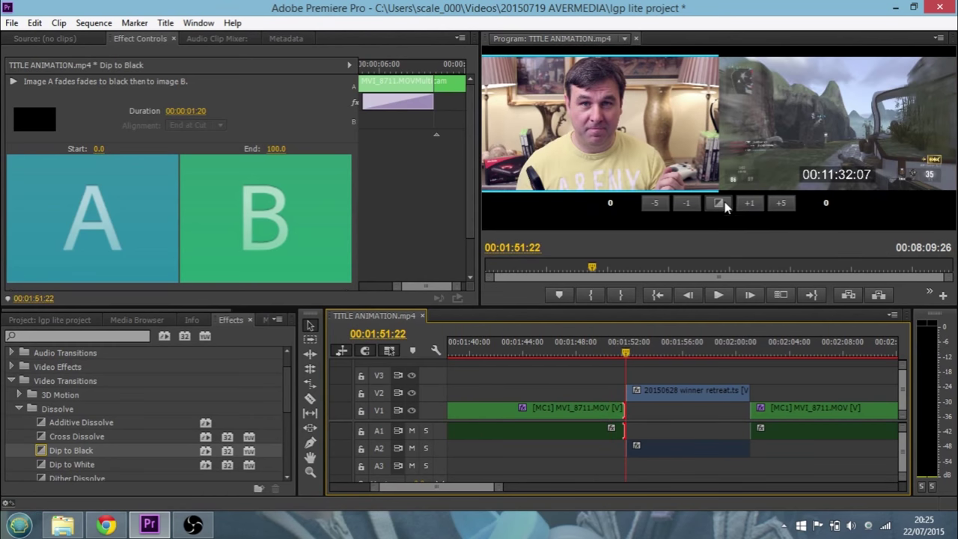
left_click(692, 243)
left_click(619, 362)
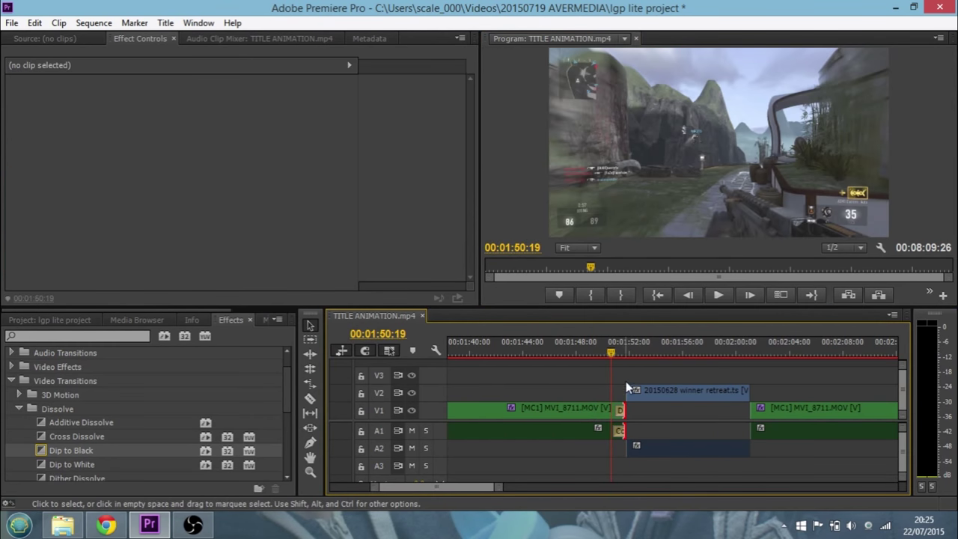
left_click(628, 390)
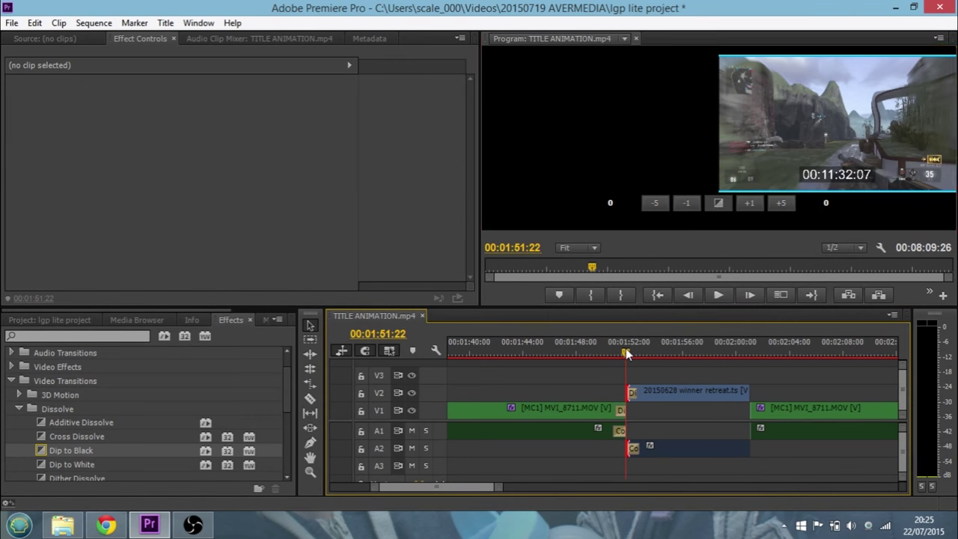
Play back the 00:01:51:22 cut to check the new transitions
left_click(720, 295)
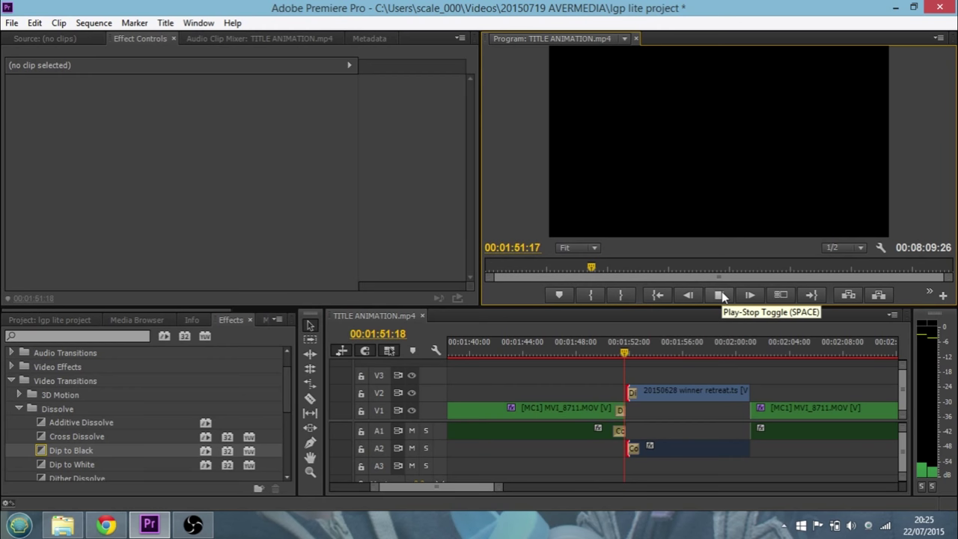
left_click(720, 295)
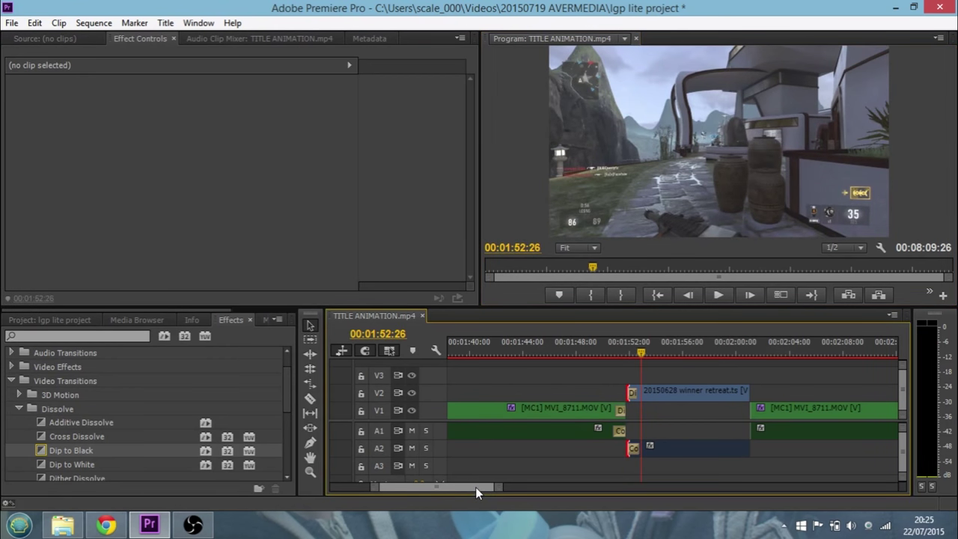
left_click_drag(476, 492, 442, 493)
Play the section from 00:00:24:08 where the title overlay appears
left_click(545, 346)
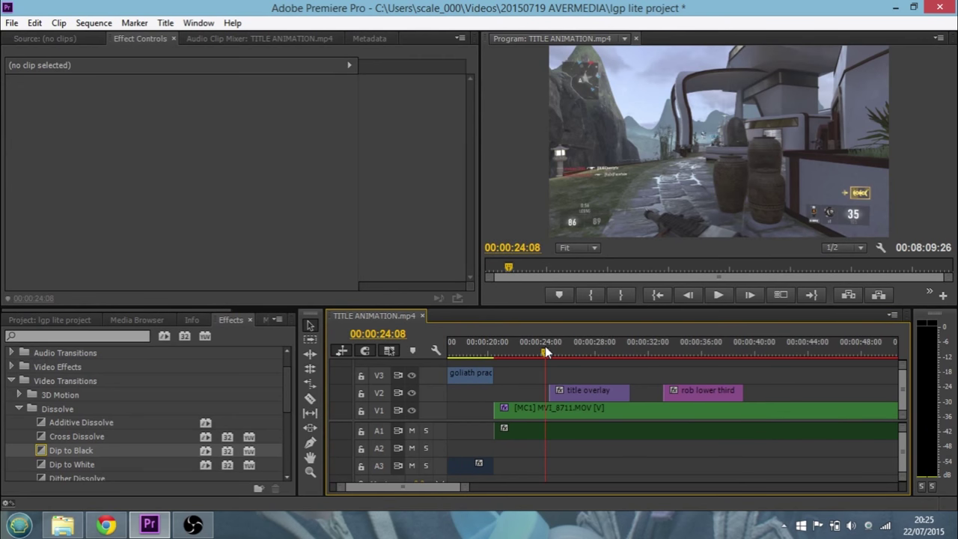
left_click(716, 297)
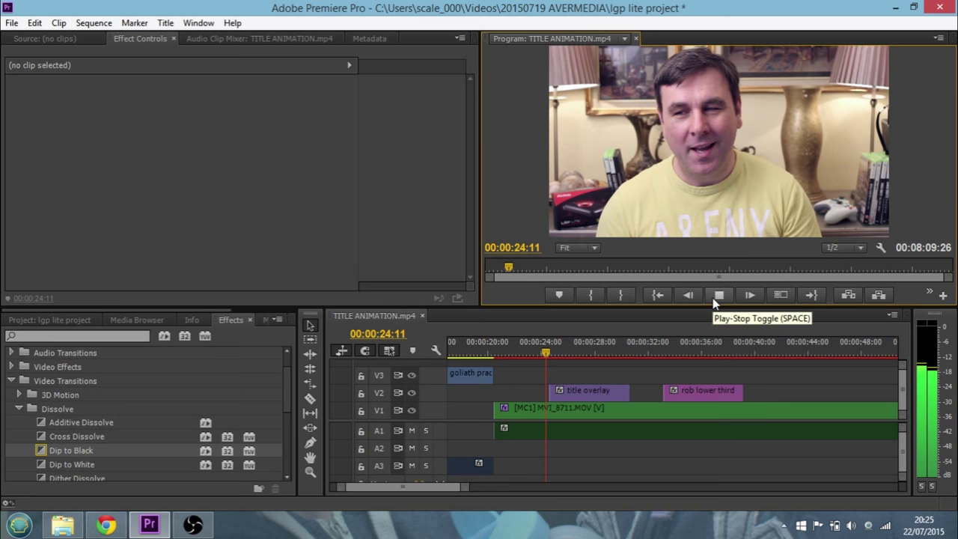
left_click(716, 297)
Add a Dip to Black at the title overlay's start edit point and preview the title fading in
left_click(547, 393)
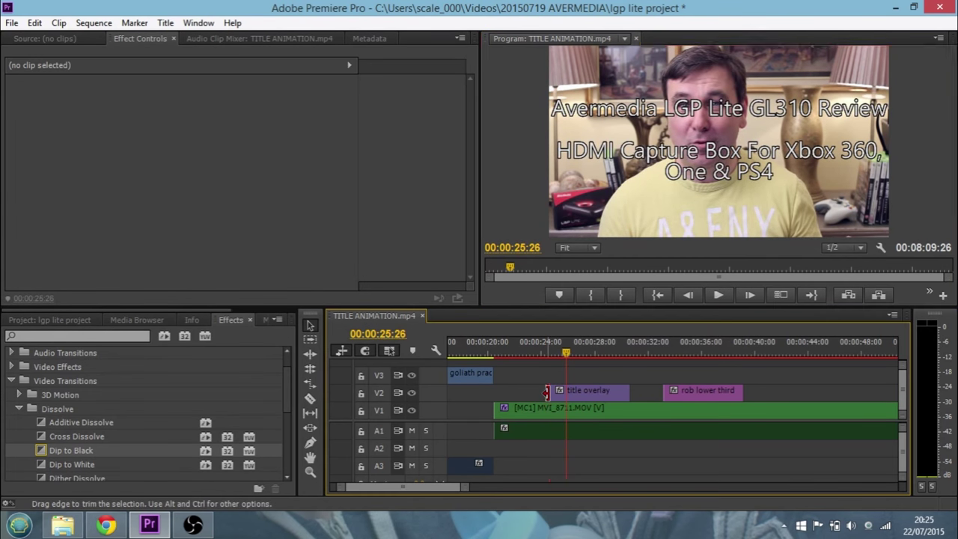
left_click_drag(546, 392, 547, 393)
left_click(718, 202)
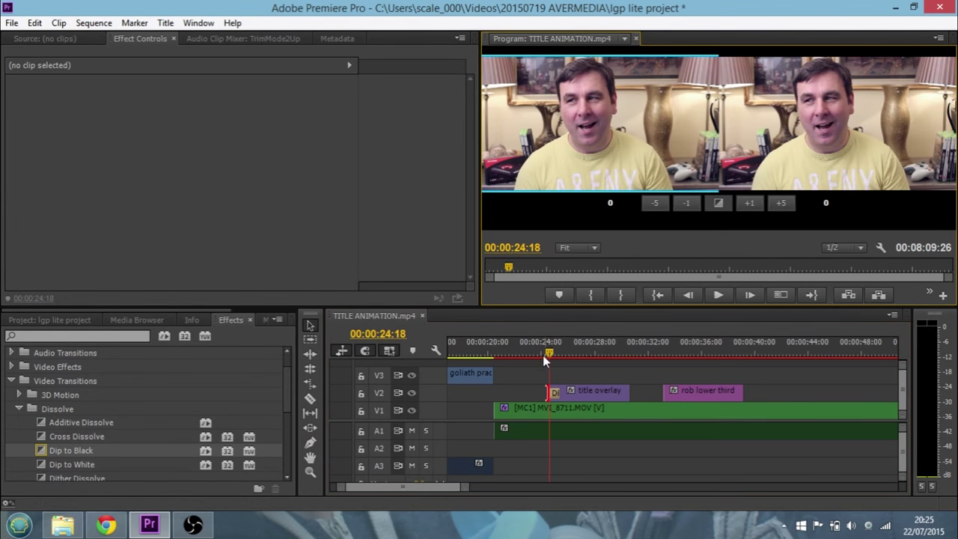
left_click(541, 353)
left_click(712, 295)
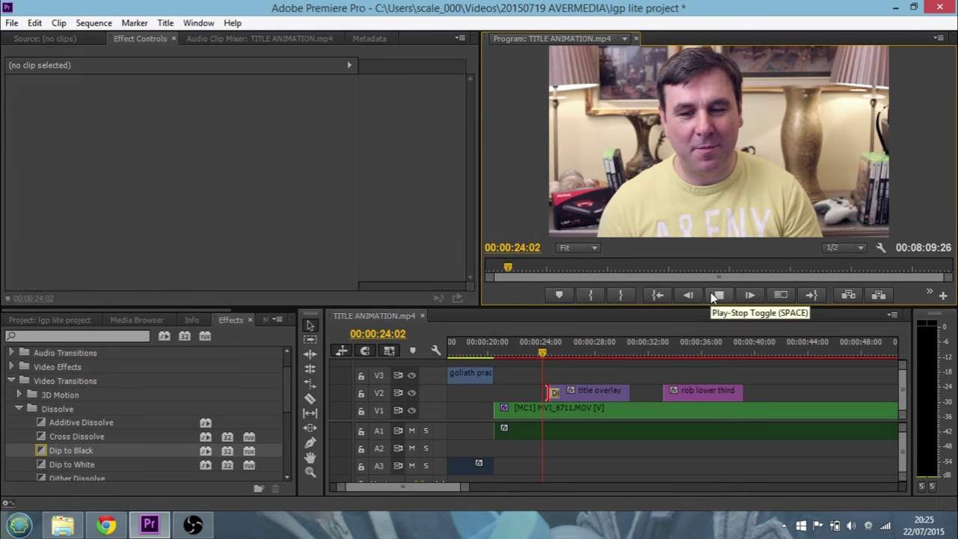
key("space")
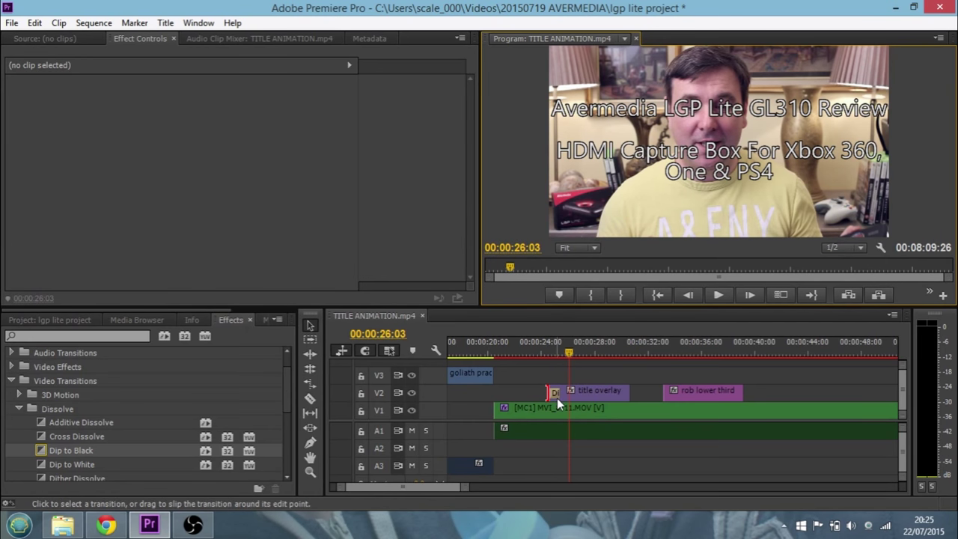
left_click(557, 395)
Replace the title overlay's opening Dip to Black with an Additive Dissolve
right_click(557, 395)
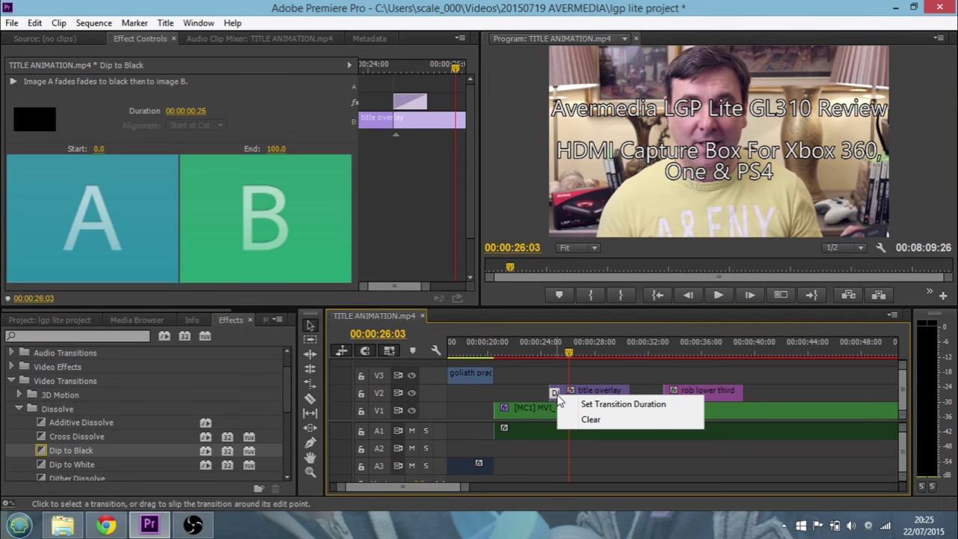
left_click(563, 419)
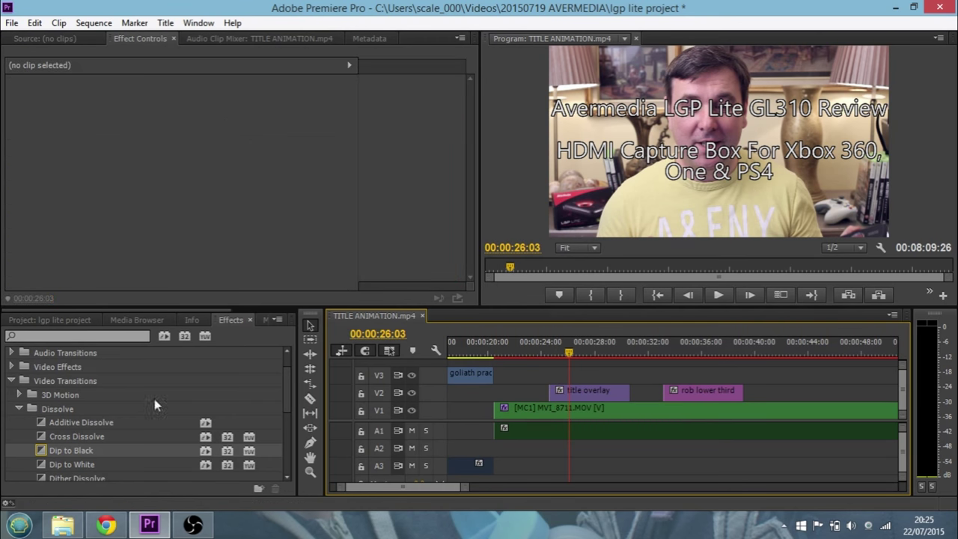
left_click(71, 426)
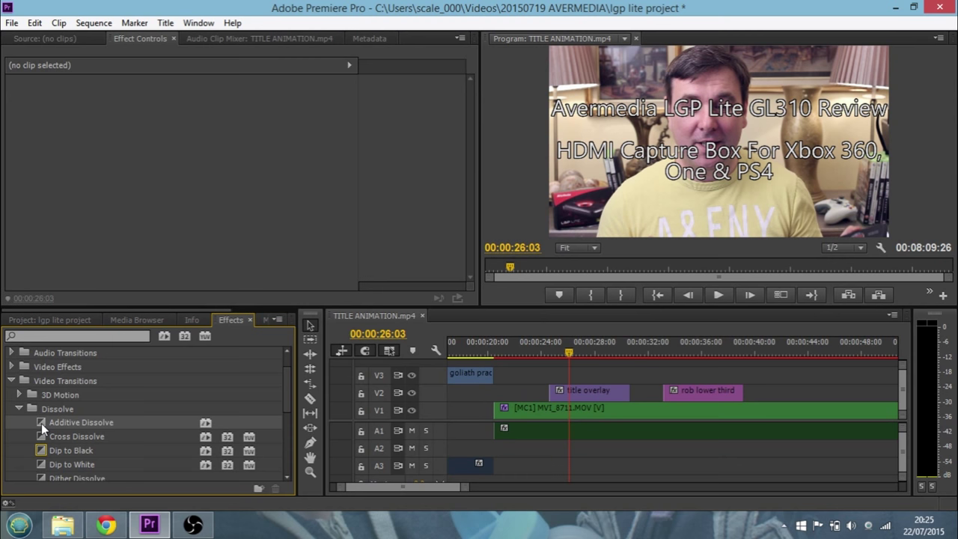
left_click_drag(41, 423, 552, 392)
Preview the title's fade-in from 00:00:24:05, then add an Additive Dissolve to its end
left_click_drag(570, 352, 545, 355)
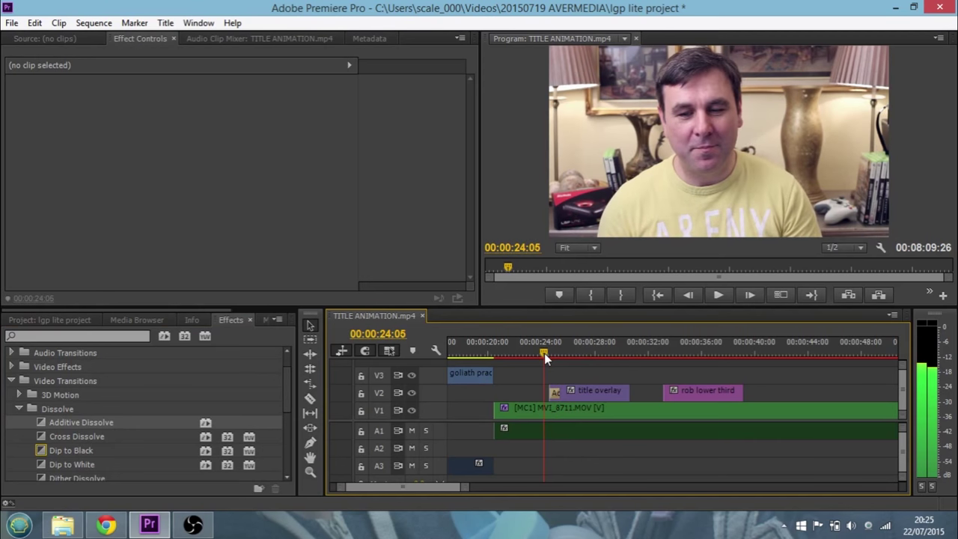
left_click(718, 295)
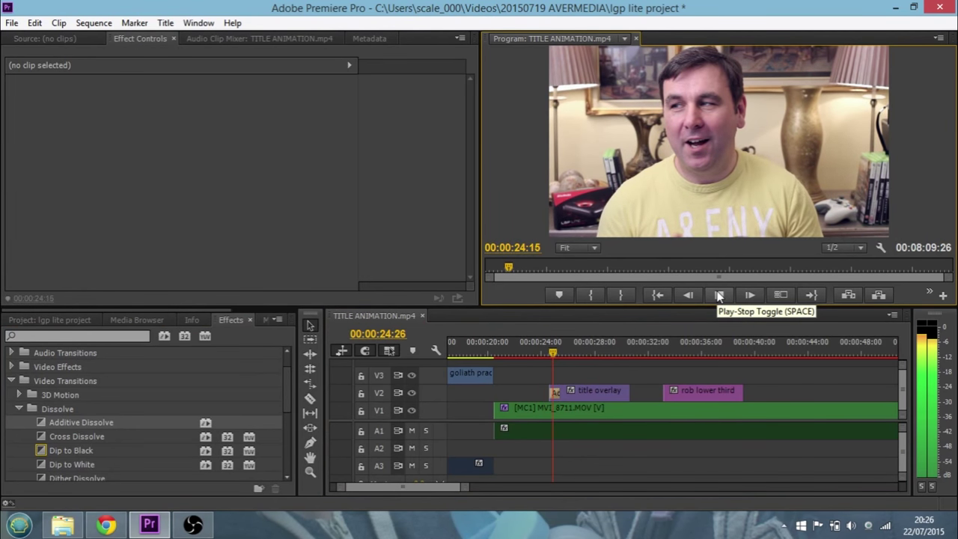
left_click(719, 295)
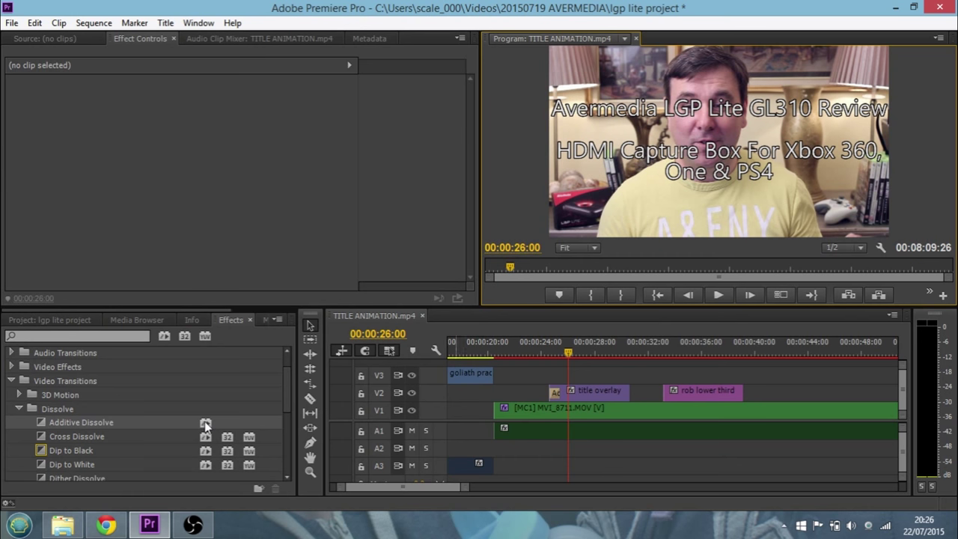
left_click_drag(47, 425, 625, 393)
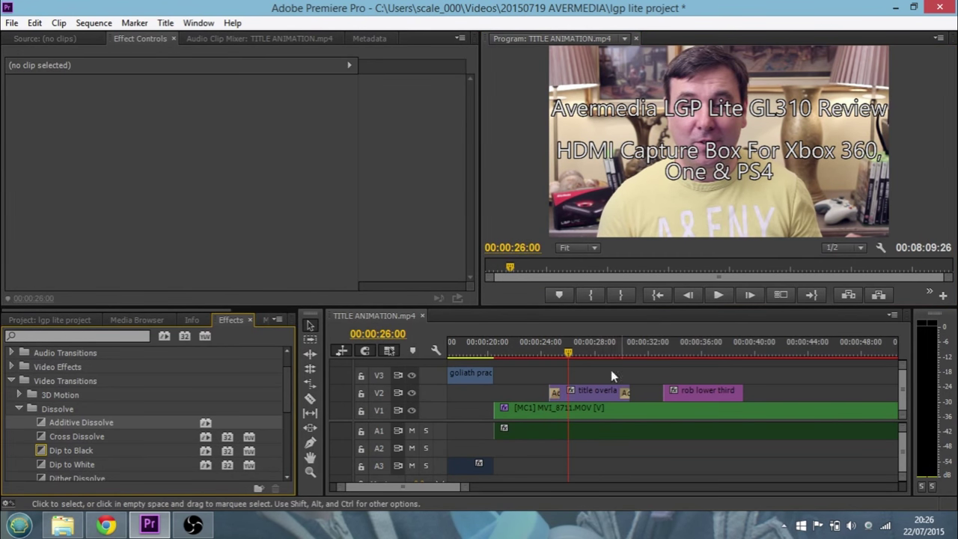
left_click_drag(570, 351, 611, 363)
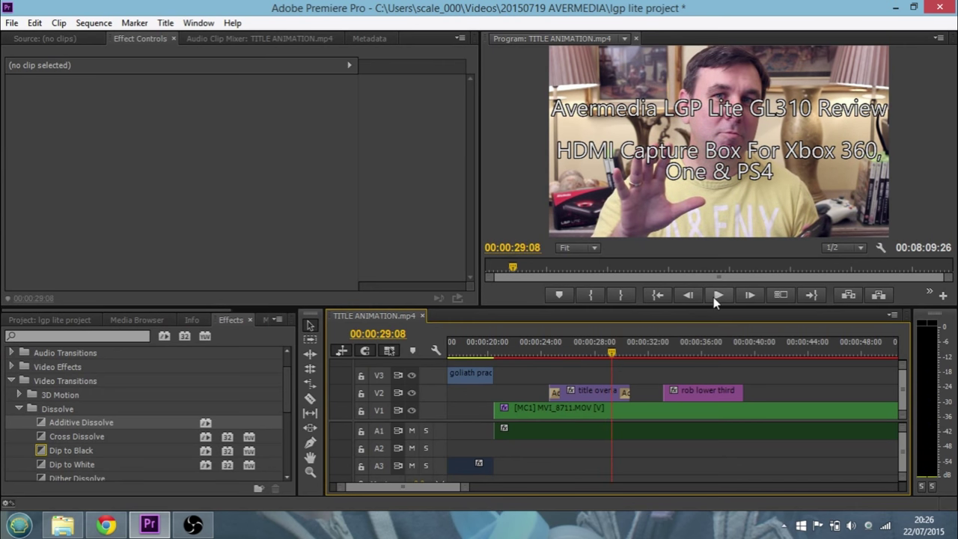
Play back the title fading out and move forward to the rob lower third
left_click(716, 295)
key("space")
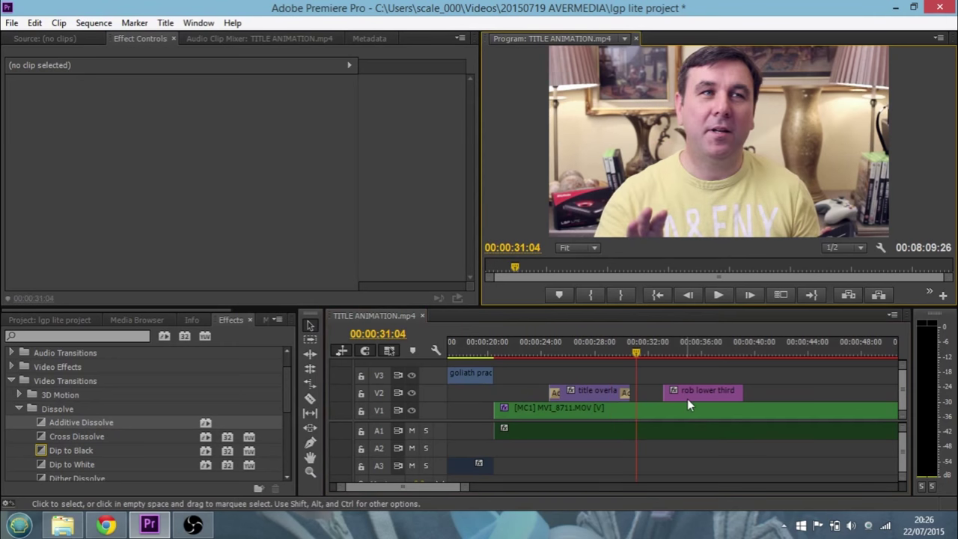
mouse_move(639, 349)
left_mouse_down()
mouse_move(678, 357)
mouse_move(654, 359)
left_mouse_up()
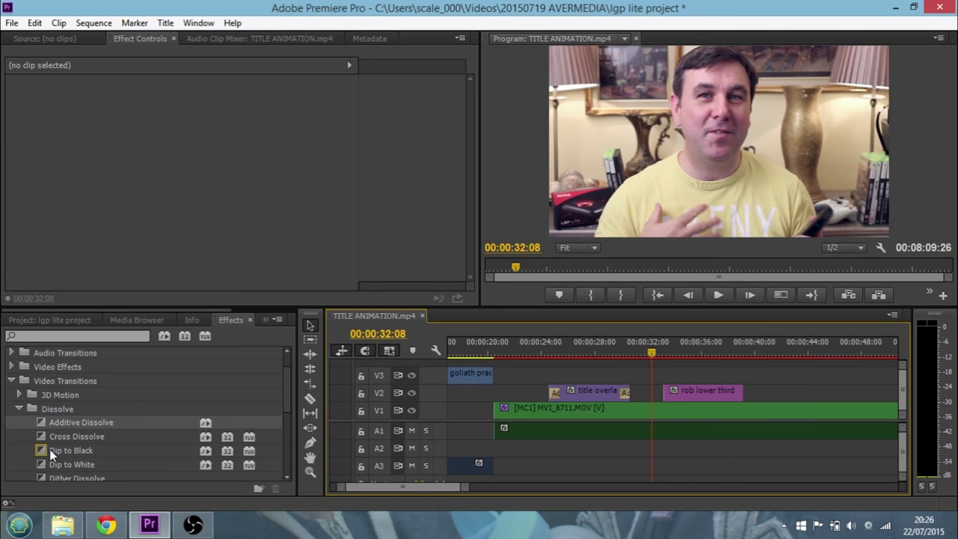
Put Additive Dissolves on the start and end of the rob lower third and scrub through it
left_click_drag(42, 422, 664, 390)
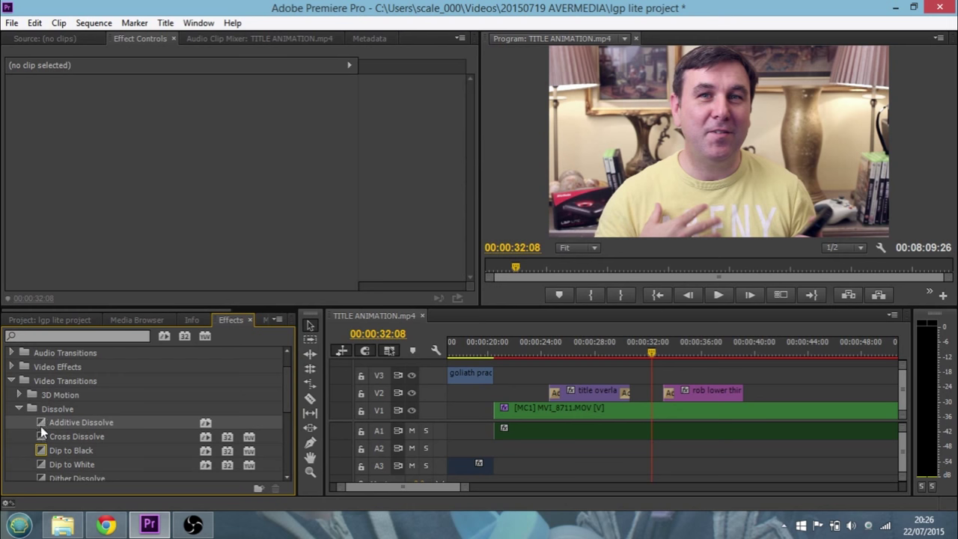
left_click_drag(39, 422, 739, 397)
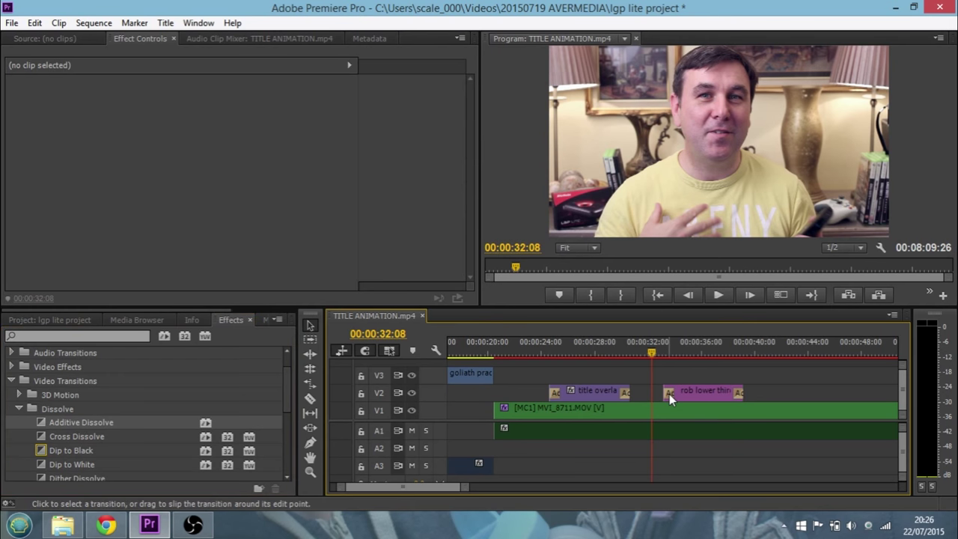
right_click(670, 394)
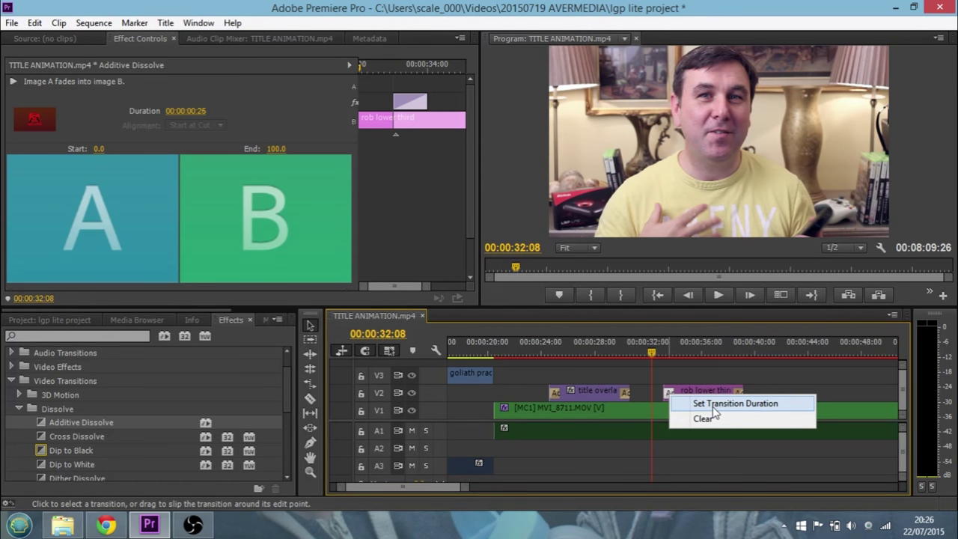
left_click_drag(652, 357, 739, 353)
left_click_drag(442, 486, 356, 506)
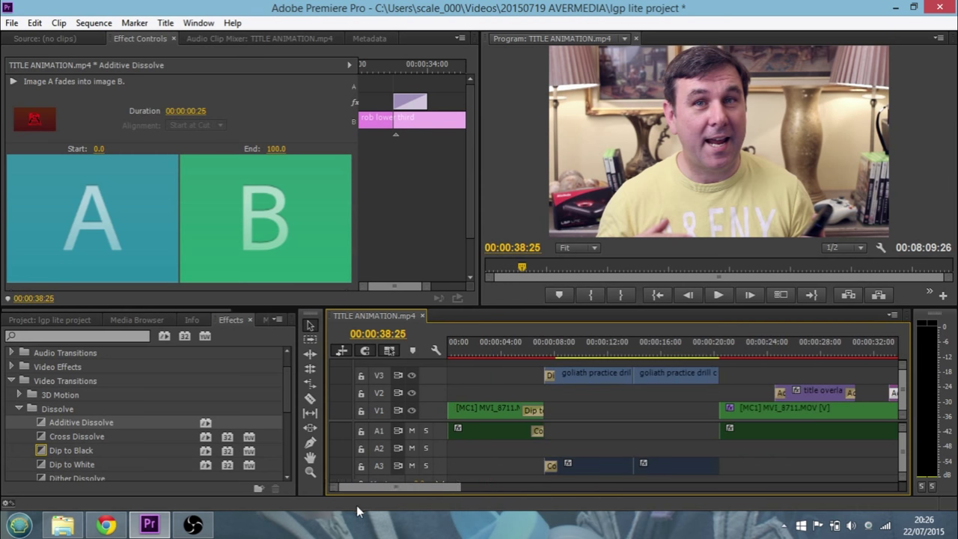
Check the first V1 Dip to Black's options, then zoom the timeline in on the cut near 1:52
right_click(533, 414)
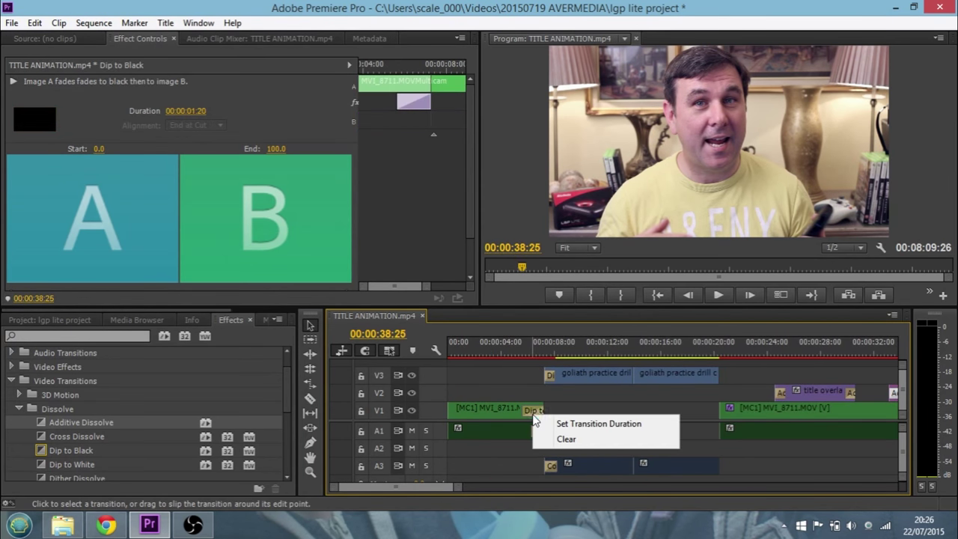
left_click(406, 488)
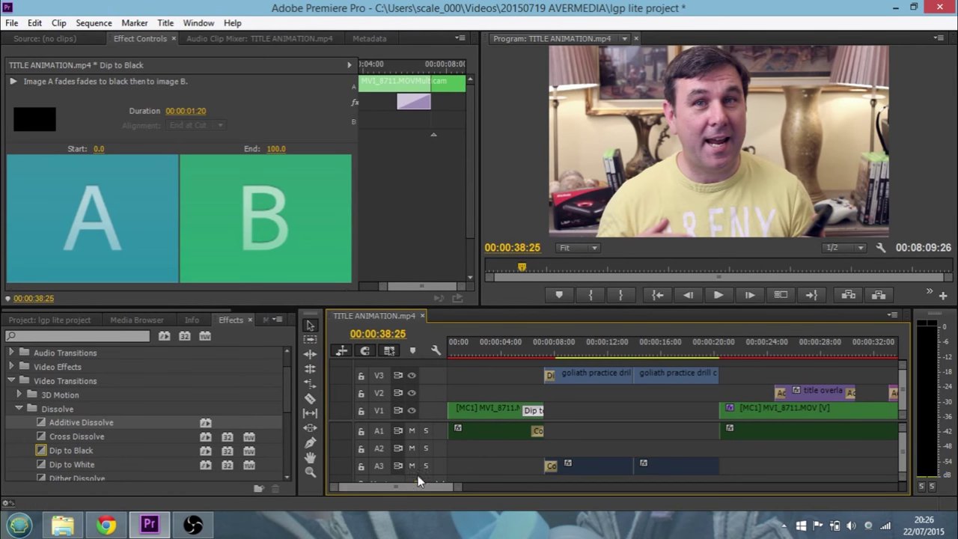
left_click_drag(412, 487, 455, 495)
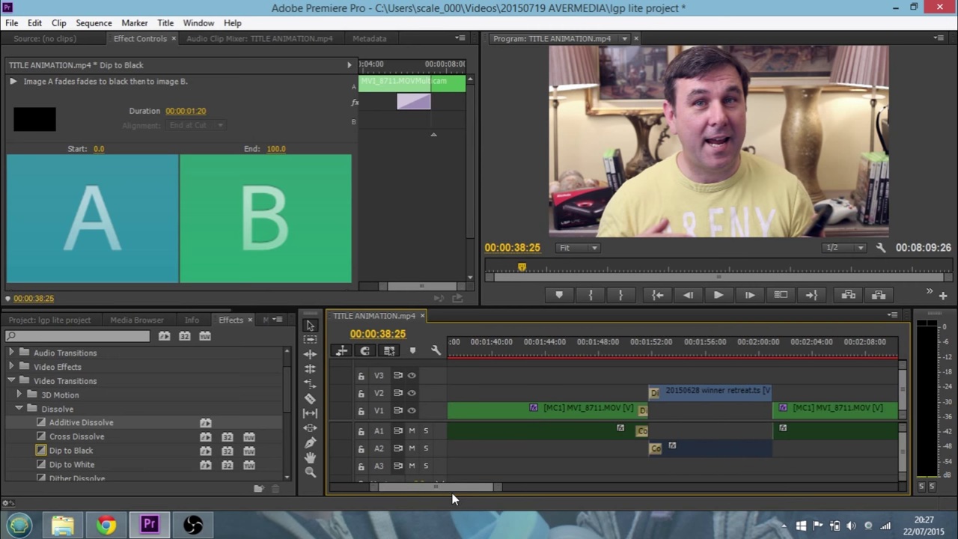
left_click(310, 471)
left_click(650, 436)
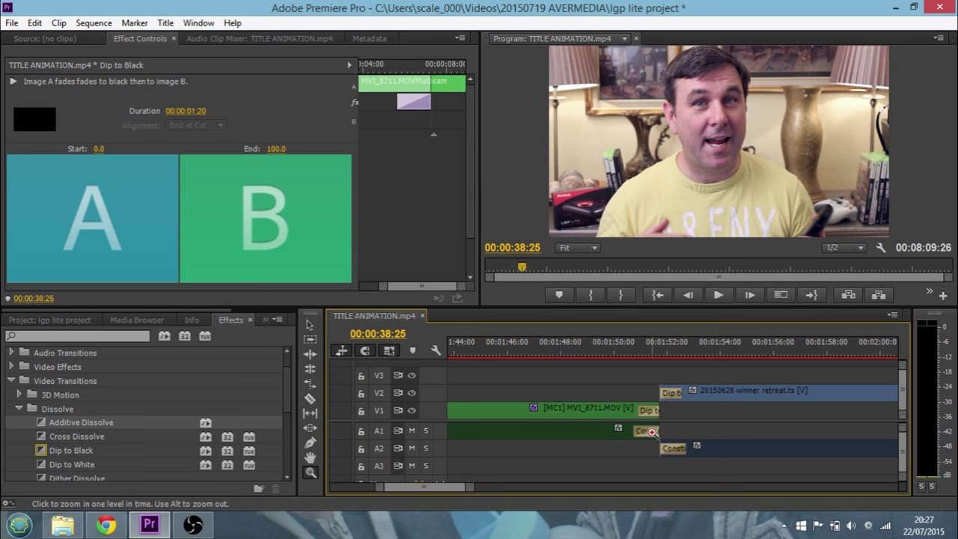
left_click_drag(444, 491, 377, 491)
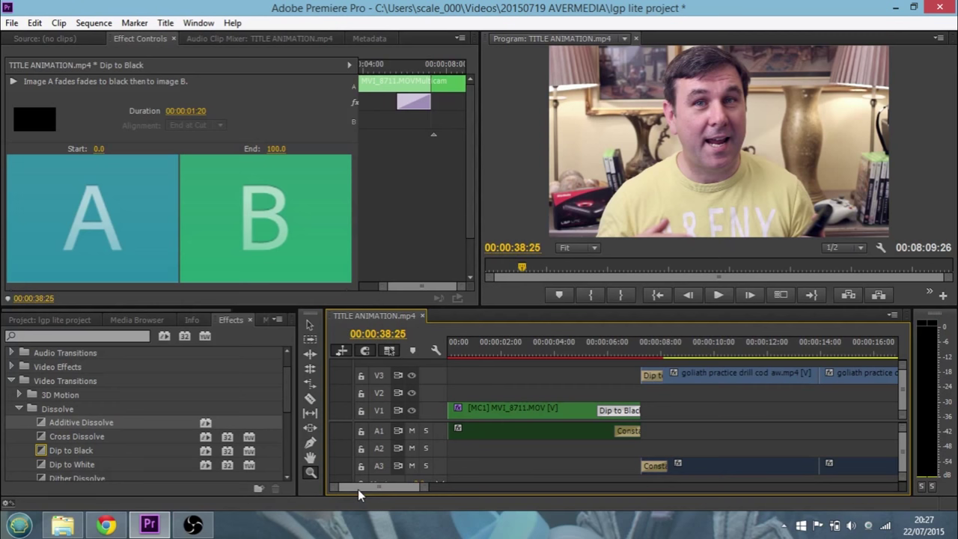
Add an Audio Transitions > Crossfade > Constant Power transition to the start of the A1 clip
left_click(15, 379)
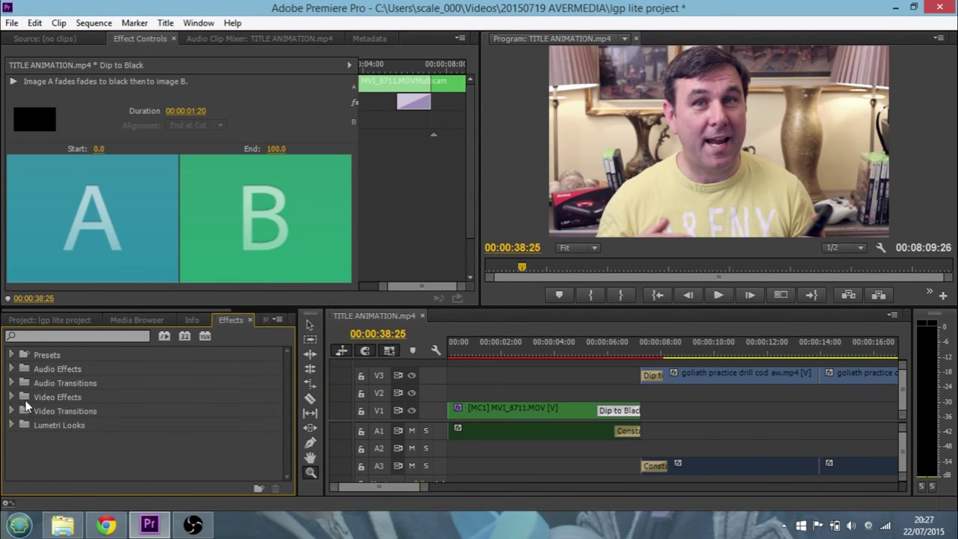
left_click(10, 384)
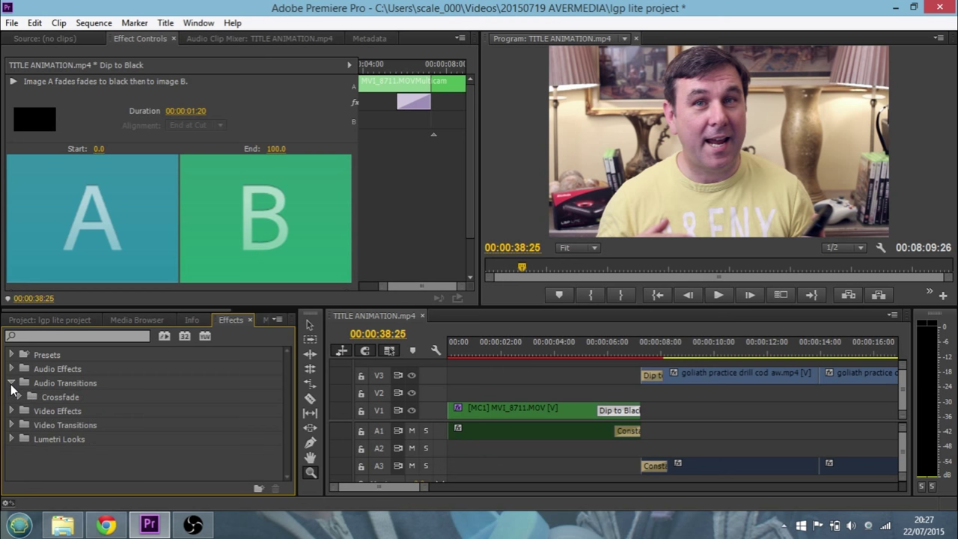
left_click(18, 397)
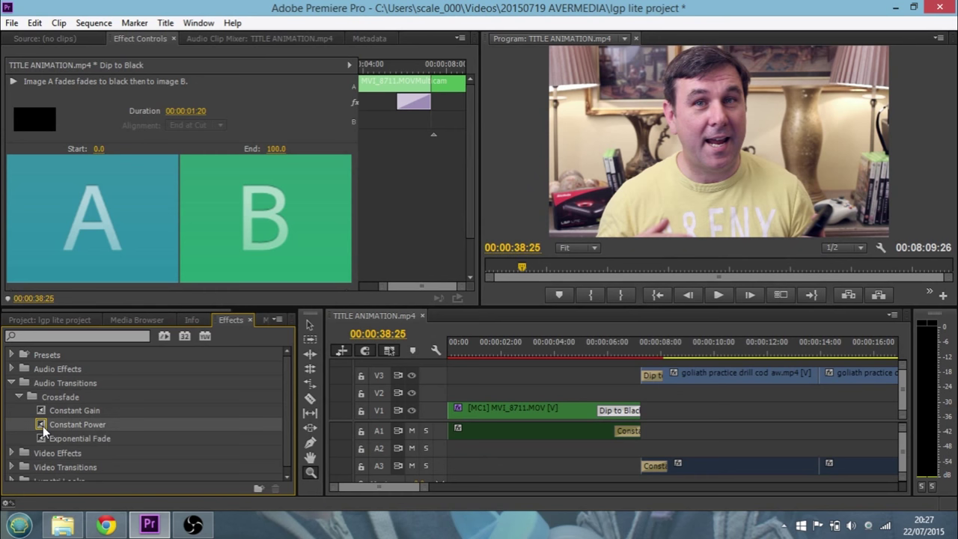
left_click_drag(42, 426, 458, 435)
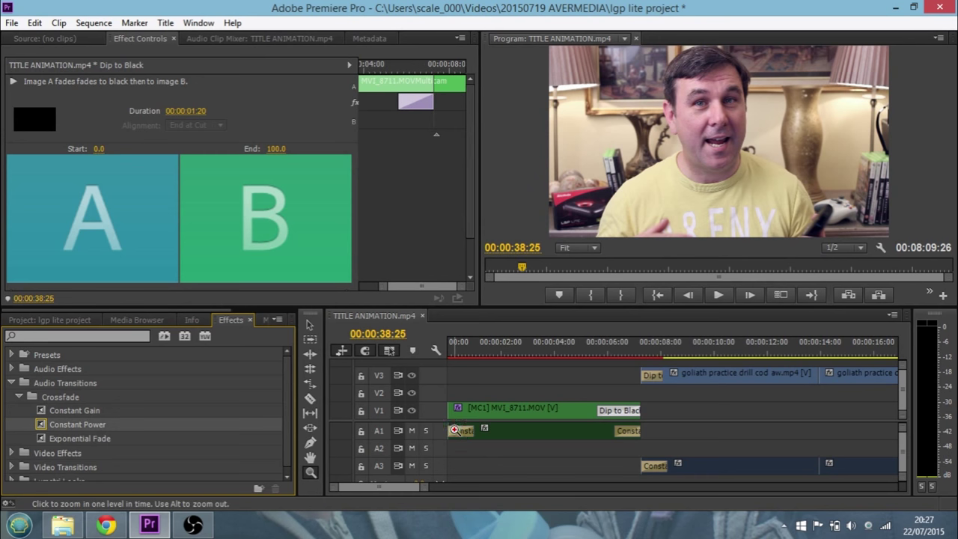
Play the opening from 00:00 to hear the fade-in and check the Constant Power options
left_click_drag(455, 354, 445, 354)
left_click(719, 296)
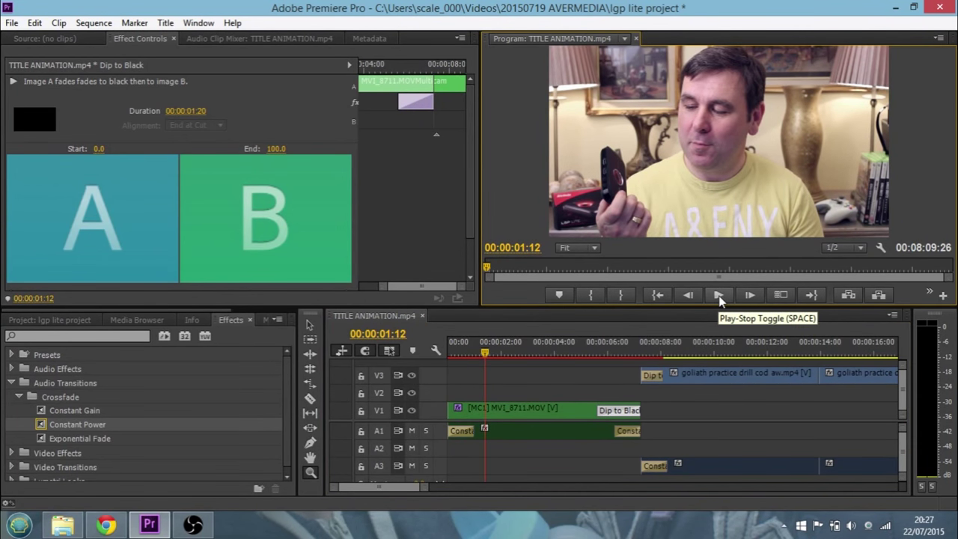
right_click(467, 433)
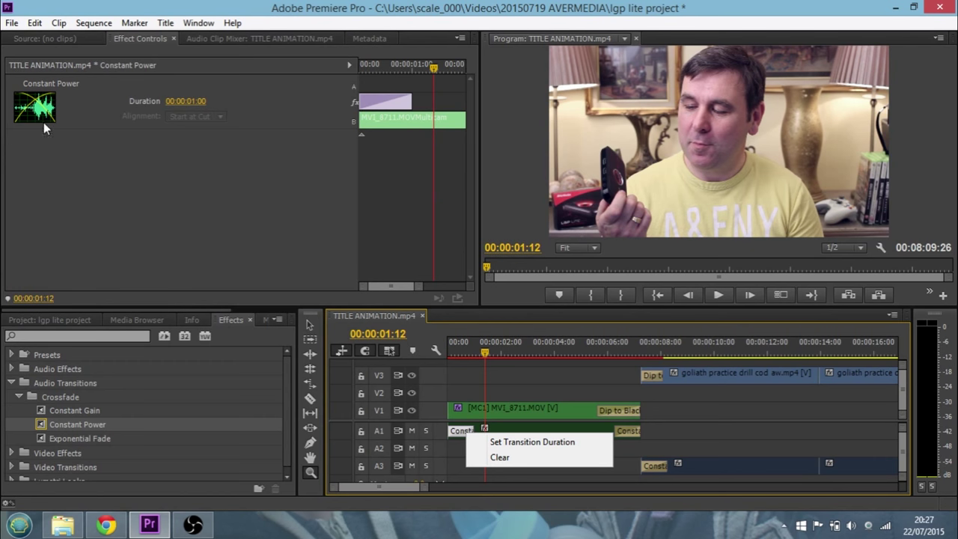
left_click(522, 319)
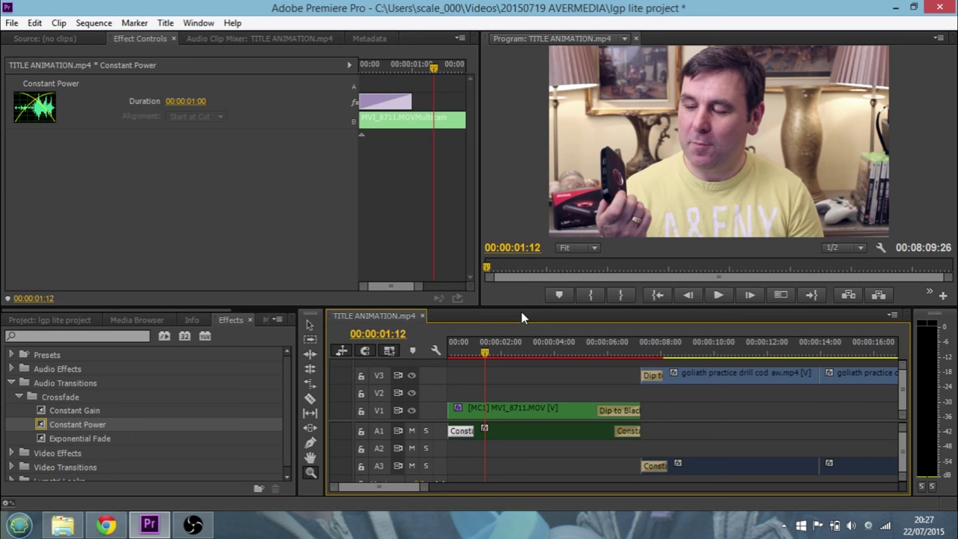
Collapse the Crossfade group and expand Video Transitions to get back to Dip to Black
scroll(409, 488, "down", 3)
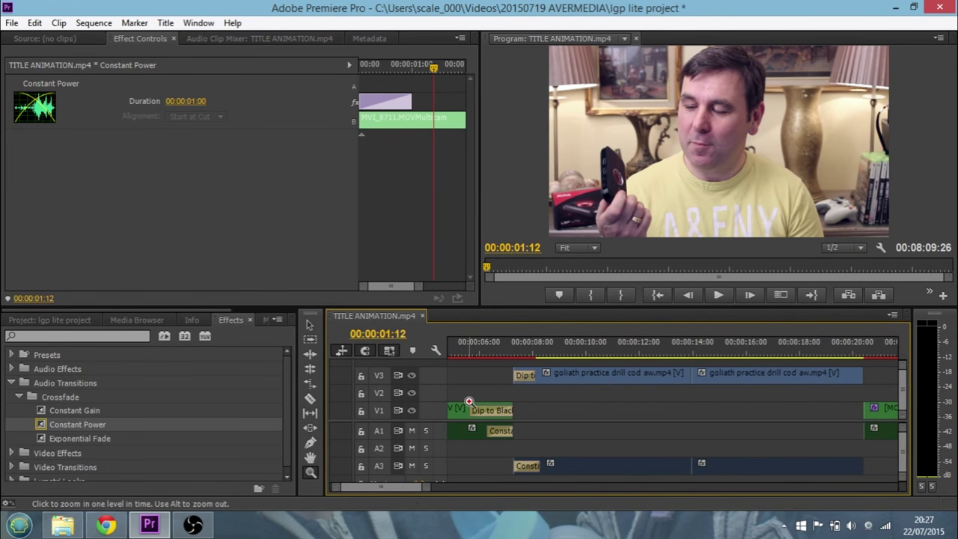
left_click(19, 398)
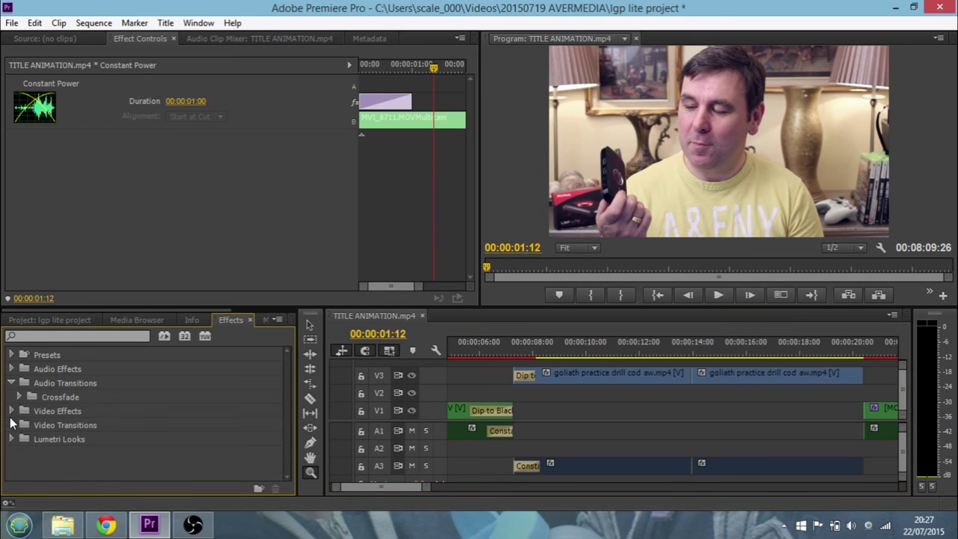
left_click(11, 411)
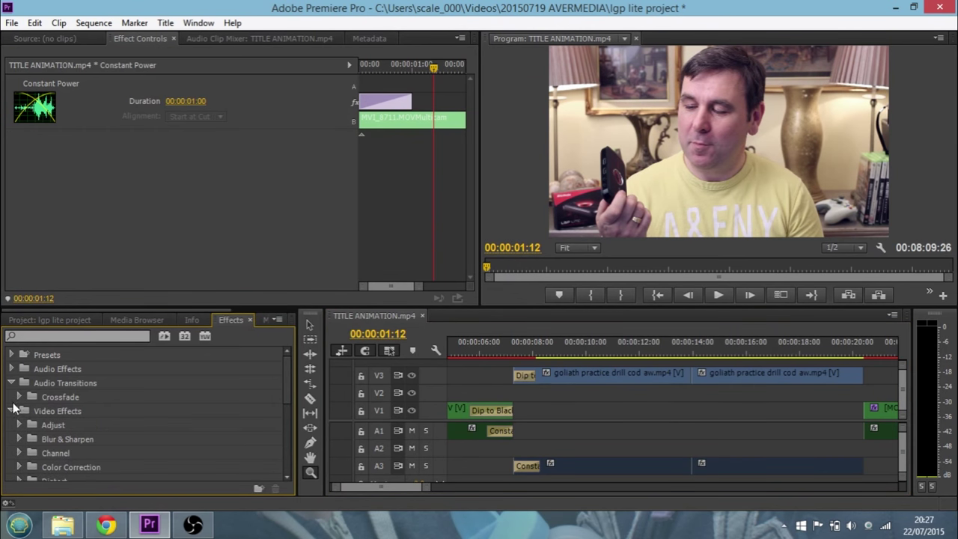
left_click(11, 411)
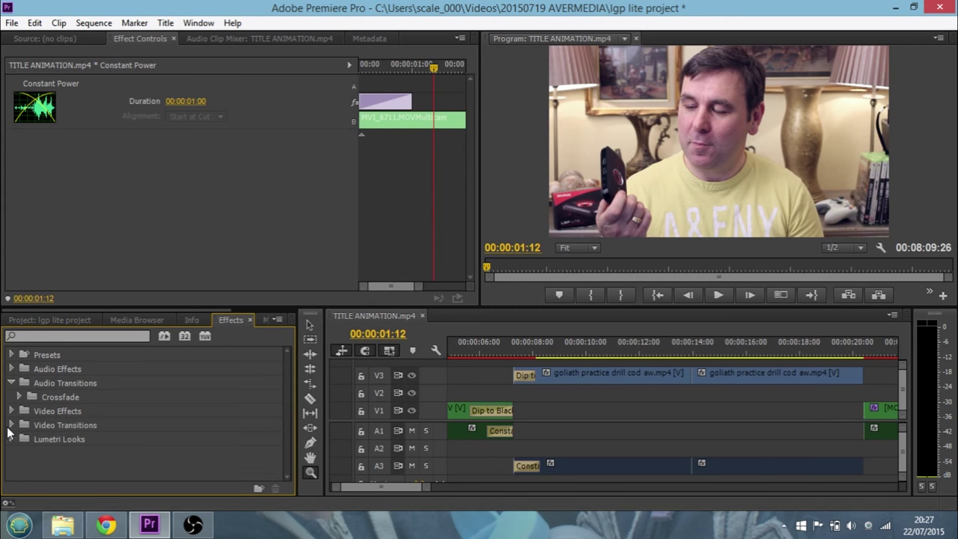
left_click(11, 425)
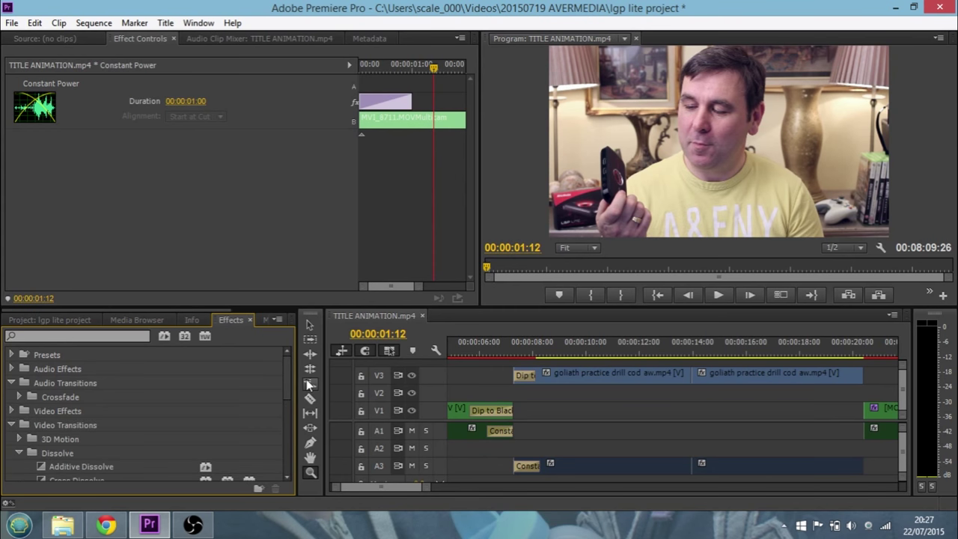
left_click_drag(293, 375, 285, 393)
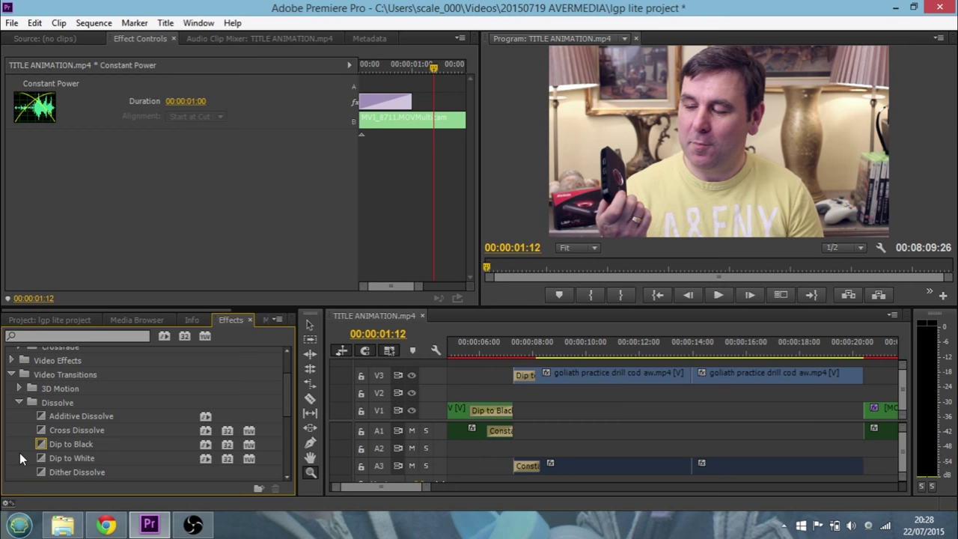